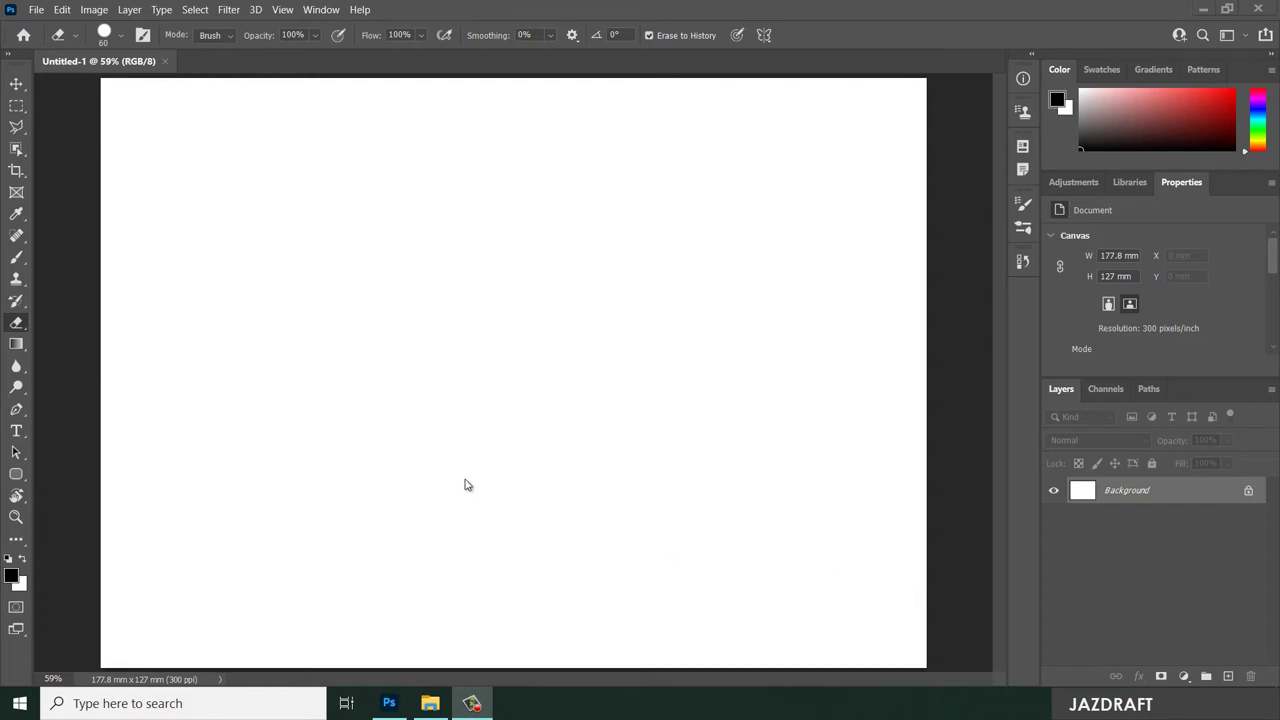
Paint a soft grey scribble across the blank canvas with the Brush tool.
{"action": "right_click", "coordinate": [17, 327]}
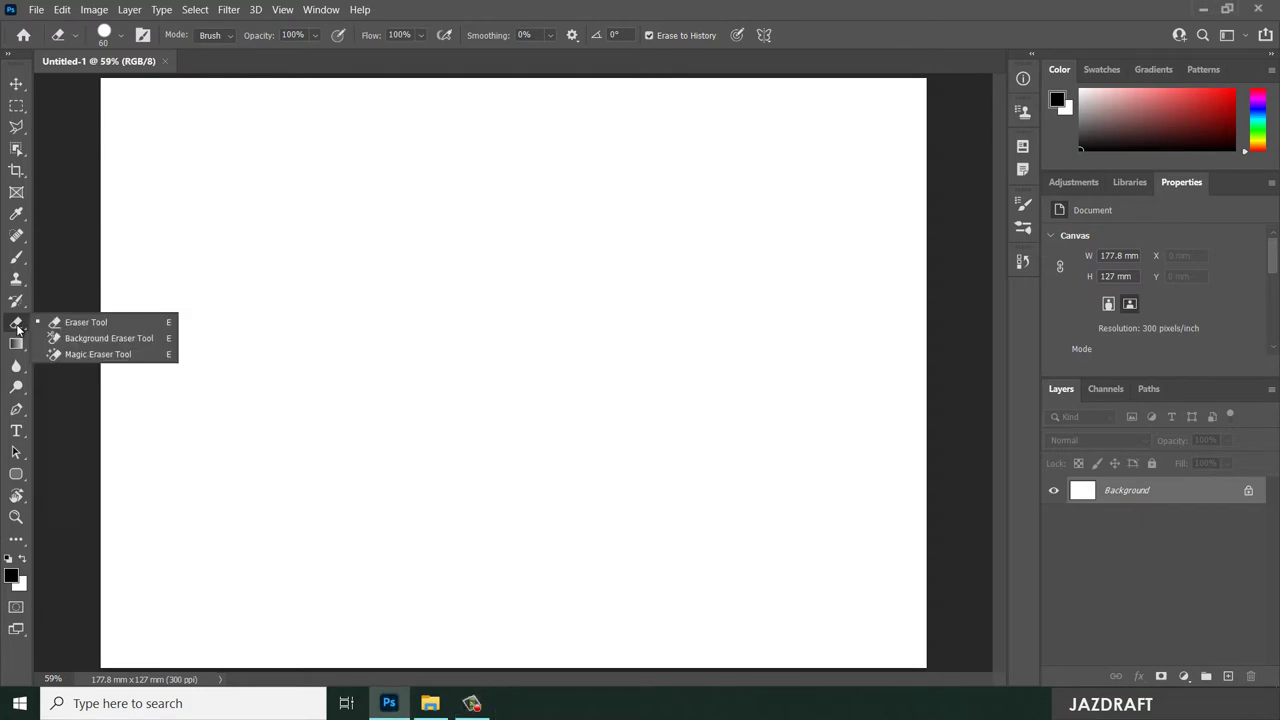
{"action": "left_click", "coordinate": [82, 324]}
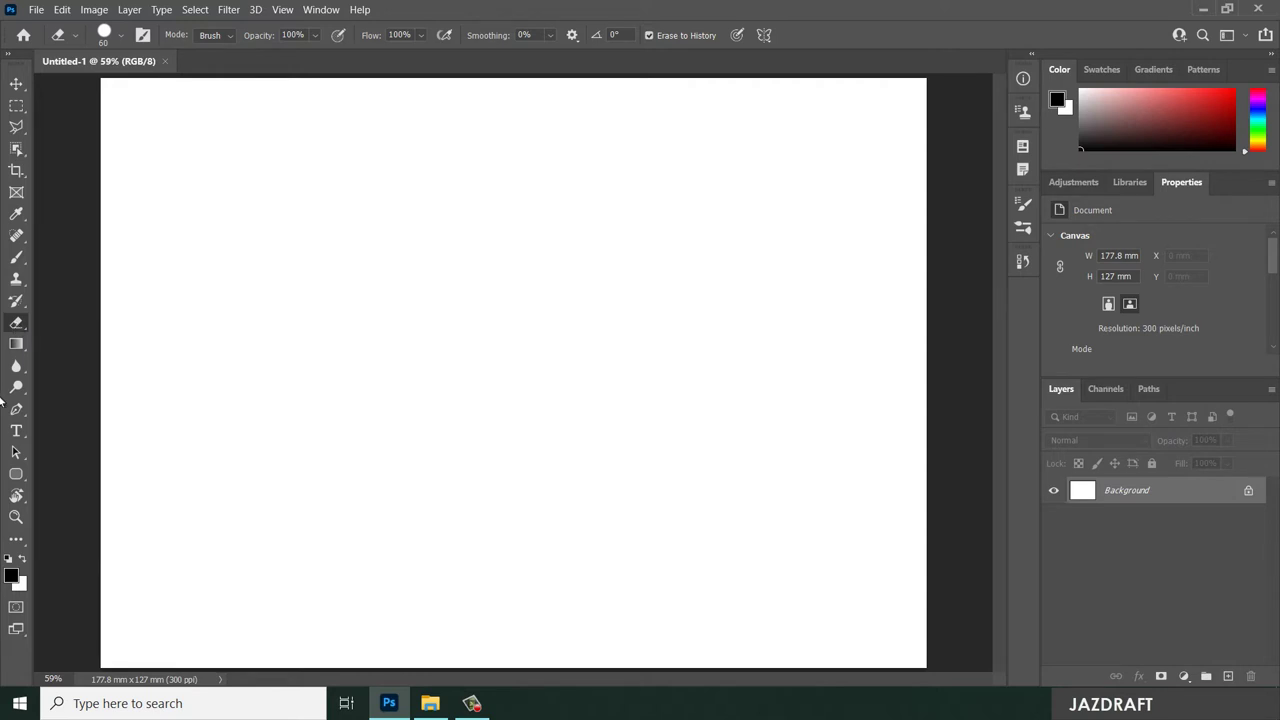
{"action": "left_click", "coordinate": [16, 257]}
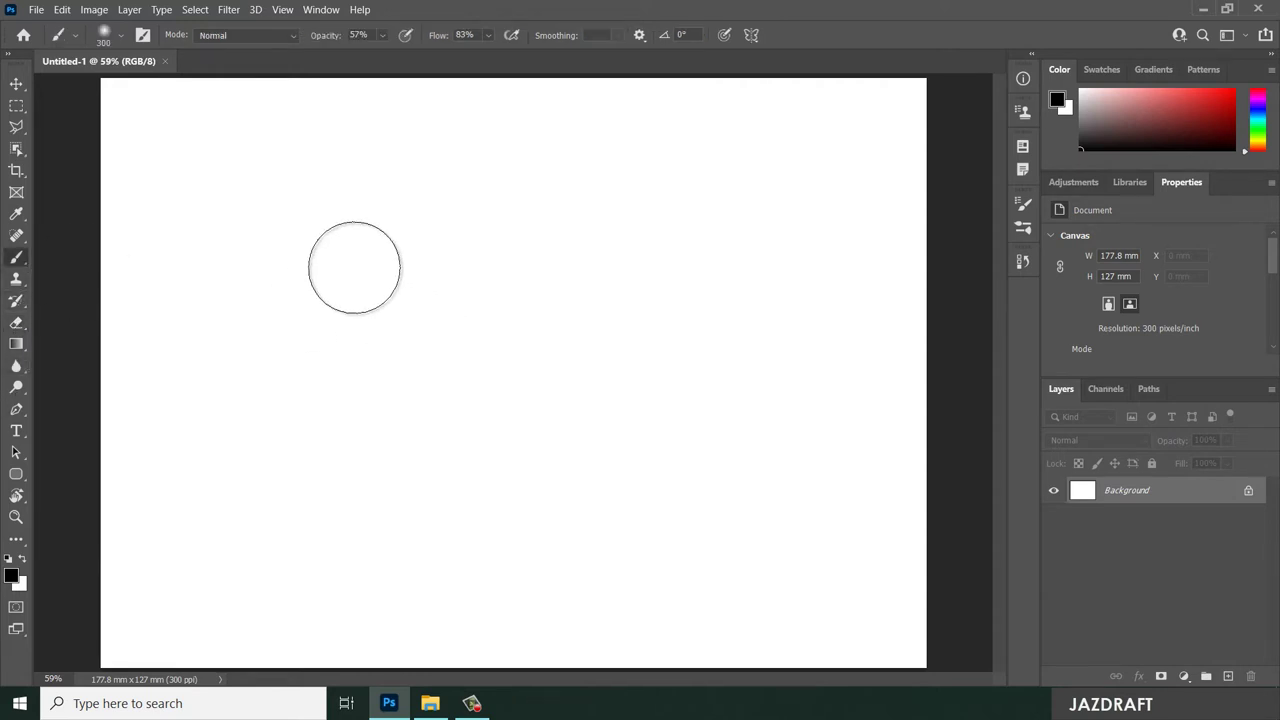
{"action": "mouse_move", "coordinate": [346, 297]}
{"action": "left_mouse_down"}
{"action": "mouse_move", "coordinate": [445, 265]}
{"action": "mouse_move", "coordinate": [473, 388]}
{"action": "mouse_move", "coordinate": [583, 431]}
{"action": "mouse_move", "coordinate": [790, 342]}
{"action": "mouse_move", "coordinate": [745, 160]}
{"action": "left_mouse_up"}
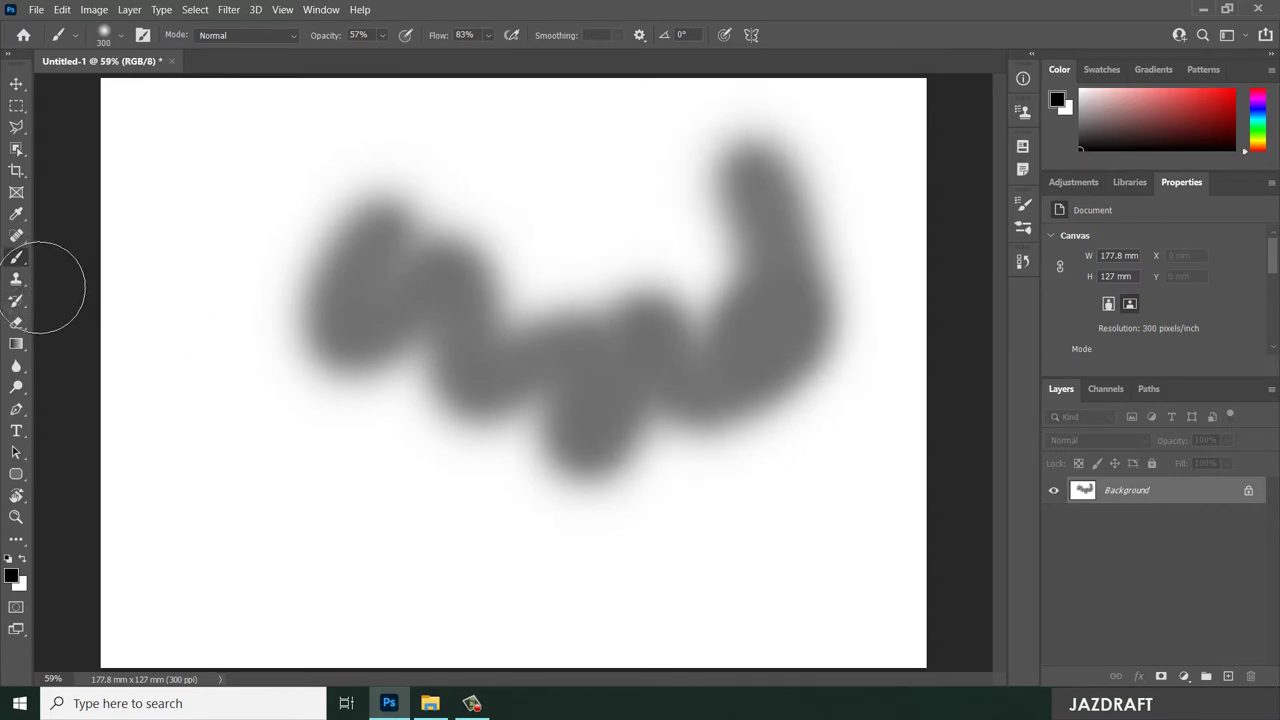
Switch to the standard Eraser and set its size to 200 px.
{"action": "left_click", "coordinate": [16, 322]}
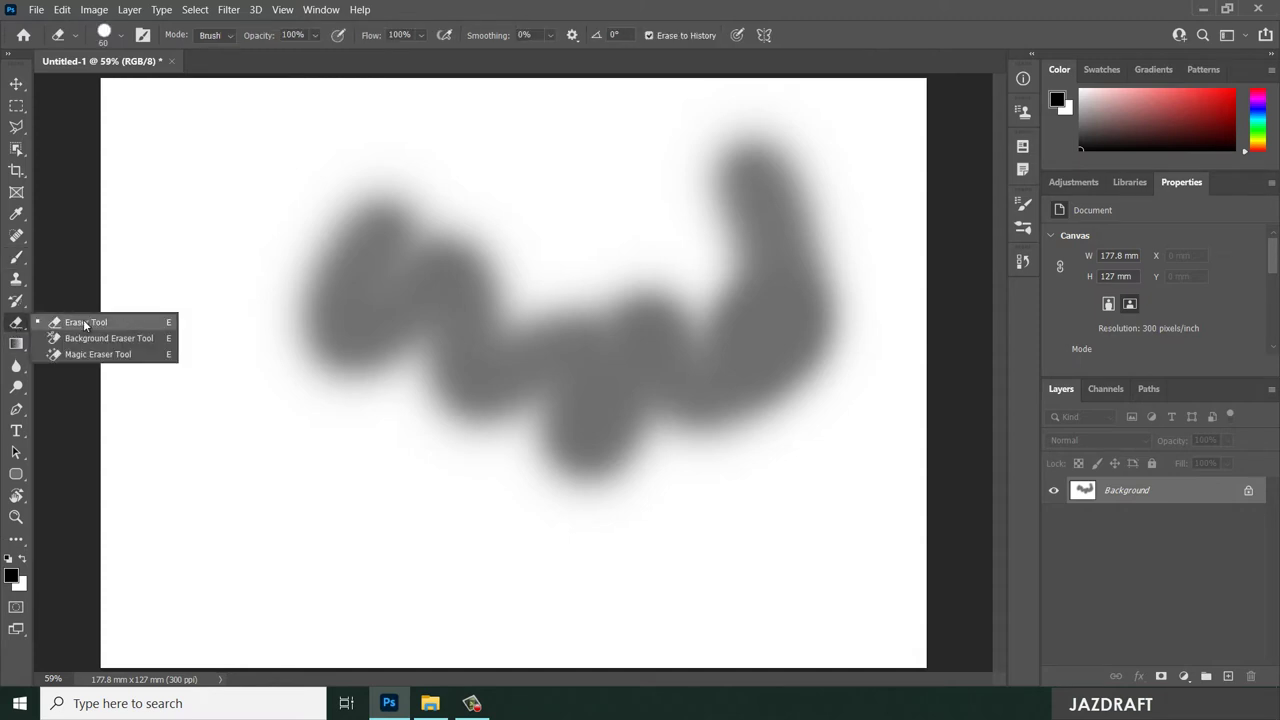
{"action": "left_click", "coordinate": [81, 324]}
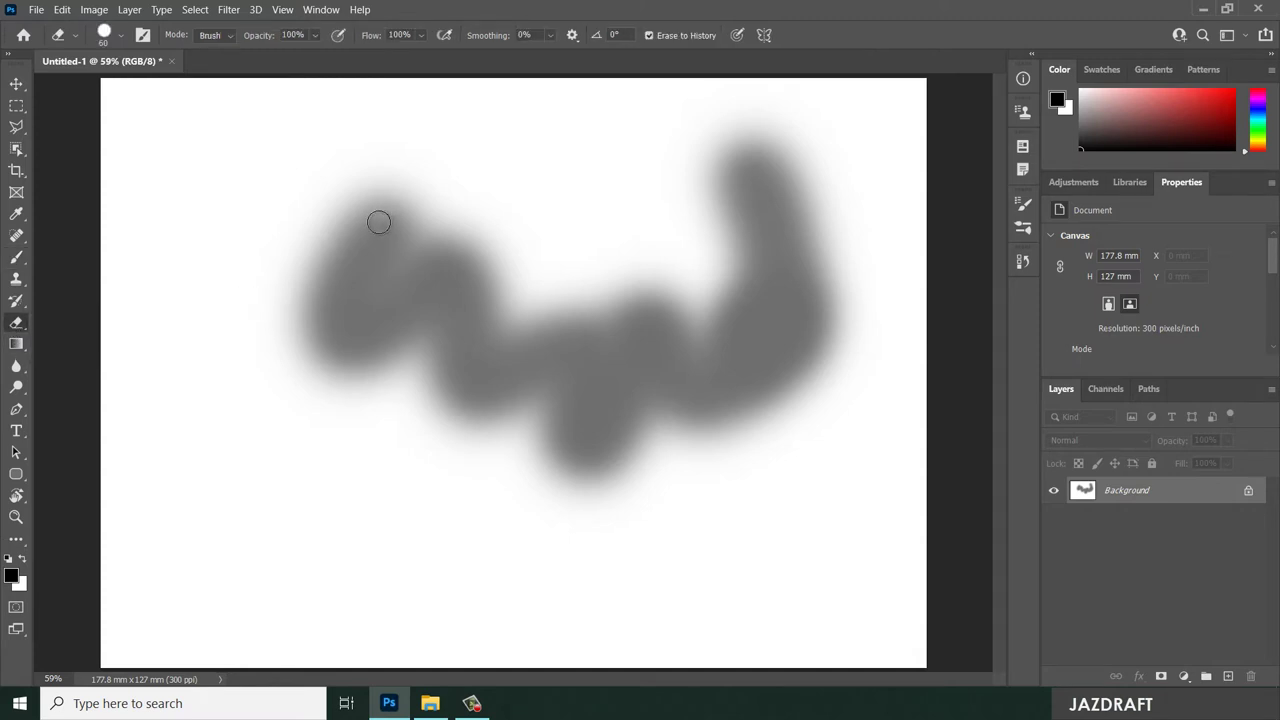
{"action": "right_click", "coordinate": [298, 223]}
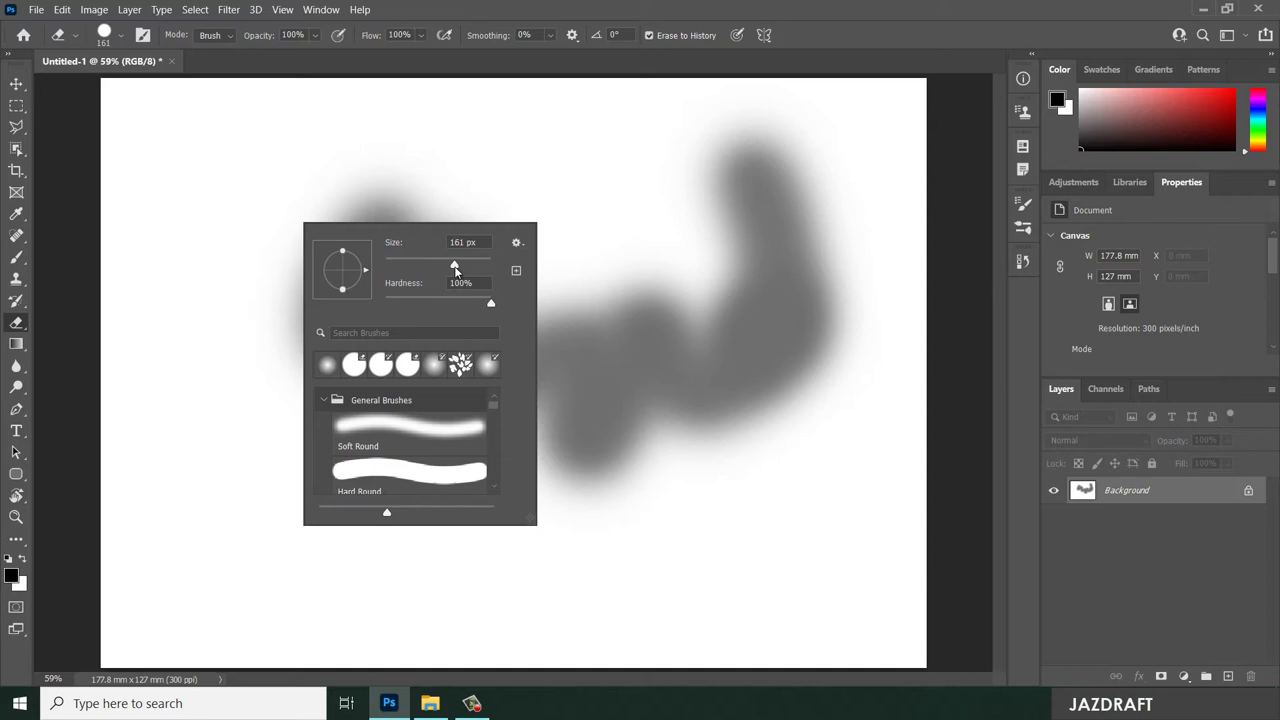
{"action": "left_click_drag", "start_coordinate": [455, 268], "coordinate": [452, 268]}
{"action": "key", "text": "Return"}
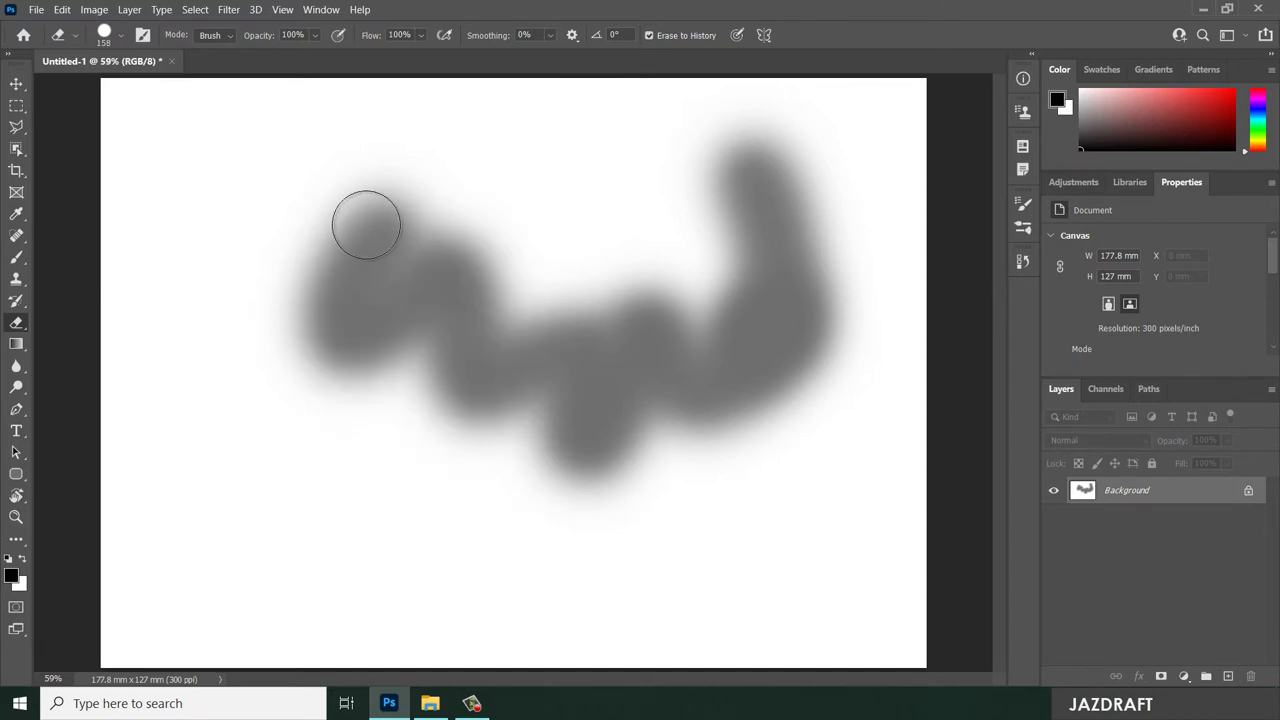
{"action": "key", "text": "bracketright"}
{"action": "key", "text": "bracketright"}
{"action": "key", "text": "bracketright"}
{"action": "key", "text": "bracketleft"}
{"action": "key", "text": "bracketleft"}
{"action": "key", "text": "bracketleft"}
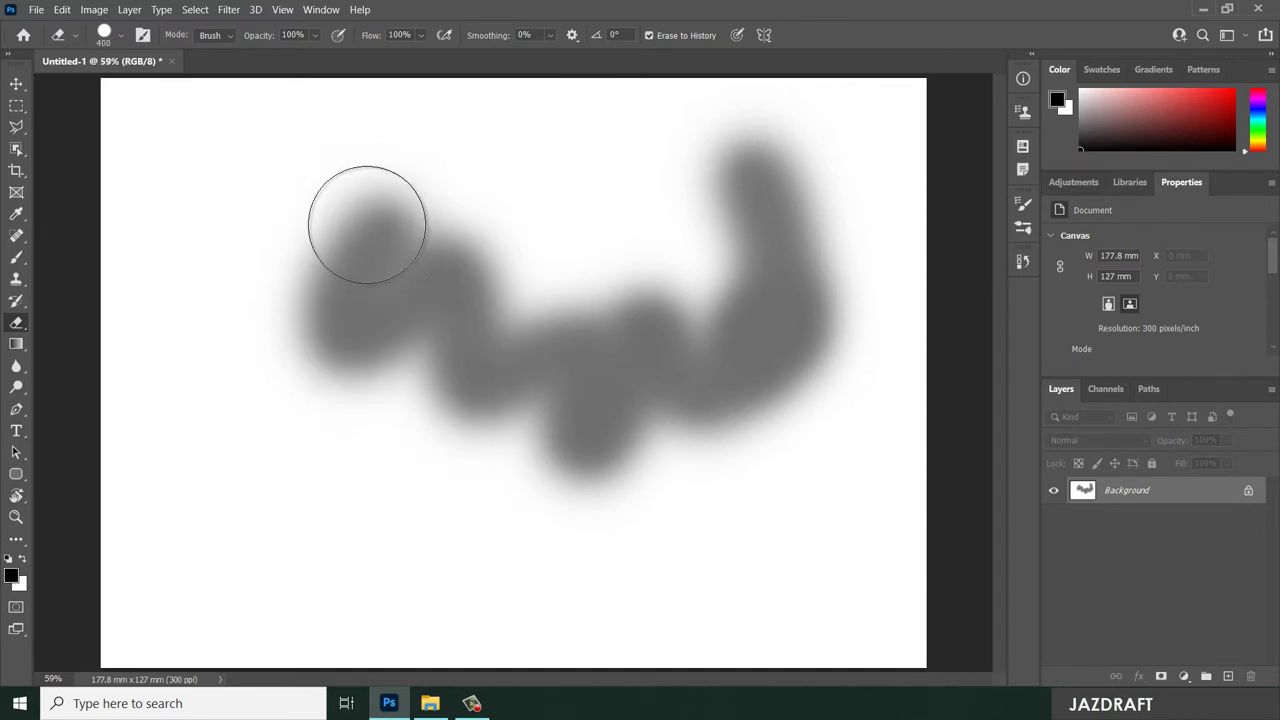
Erase the upper-left and middle parts of the grey scribble.
{"action": "mouse_move", "coordinate": [330, 283]}
{"action": "left_mouse_down"}
{"action": "mouse_move", "coordinate": [382, 247]}
{"action": "mouse_move", "coordinate": [394, 293]}
{"action": "mouse_move", "coordinate": [436, 270]}
{"action": "mouse_move", "coordinate": [462, 310]}
{"action": "mouse_move", "coordinate": [444, 232]}
{"action": "mouse_move", "coordinate": [470, 288]}
{"action": "mouse_move", "coordinate": [469, 253]}
{"action": "mouse_move", "coordinate": [495, 268]}
{"action": "left_mouse_up"}
{"action": "mouse_move", "coordinate": [538, 365]}
{"action": "left_mouse_down"}
{"action": "mouse_move", "coordinate": [407, 378]}
{"action": "mouse_move", "coordinate": [456, 361]}
{"action": "mouse_move", "coordinate": [363, 338]}
{"action": "mouse_move", "coordinate": [358, 269]}
{"action": "mouse_move", "coordinate": [466, 347]}
{"action": "mouse_move", "coordinate": [560, 333]}
{"action": "mouse_move", "coordinate": [545, 393]}
{"action": "mouse_move", "coordinate": [628, 325]}
{"action": "mouse_move", "coordinate": [644, 339]}
{"action": "mouse_move", "coordinate": [789, 285]}
{"action": "mouse_move", "coordinate": [786, 350]}
{"action": "mouse_move", "coordinate": [726, 183]}
{"action": "mouse_move", "coordinate": [683, 239]}
{"action": "mouse_move", "coordinate": [521, 282]}
{"action": "left_mouse_up"}
{"action": "right_click", "coordinate": [405, 283]}
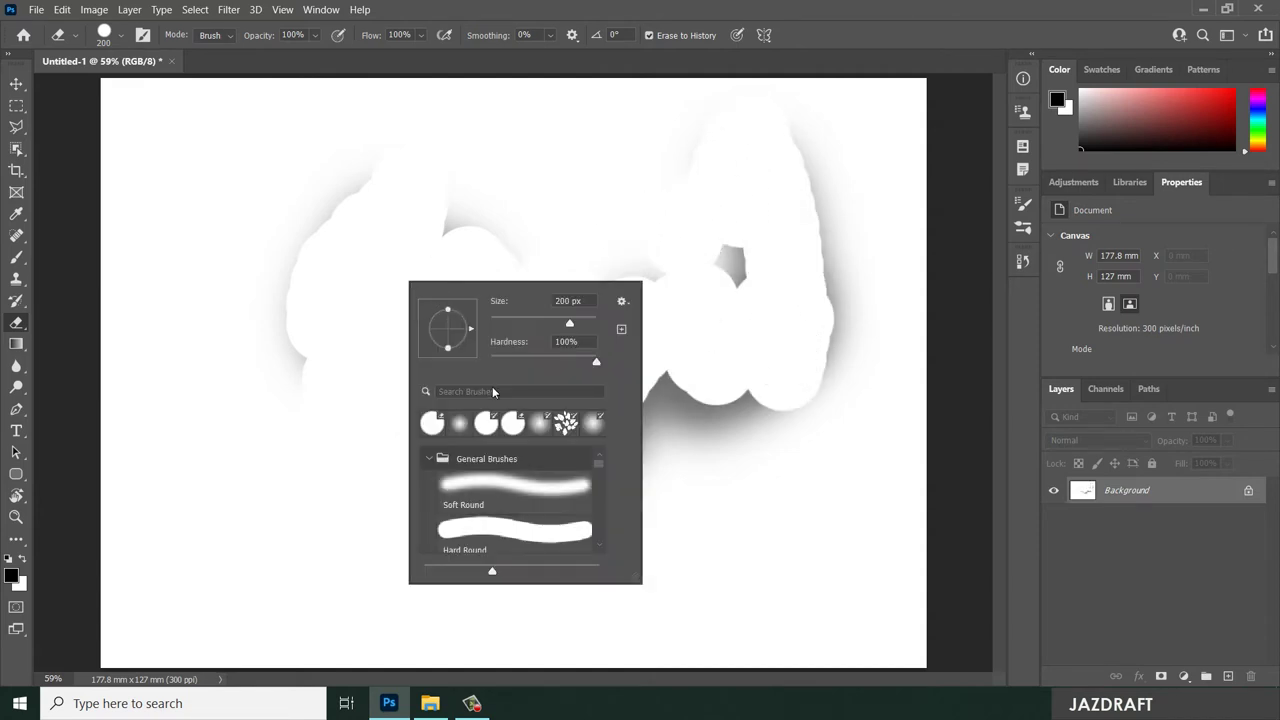
Give the eraser a Soft Round brush at 69% opacity and lighten the leftover grey fringes.
{"action": "left_click", "coordinate": [484, 481]}
{"action": "key", "text": "Return"}
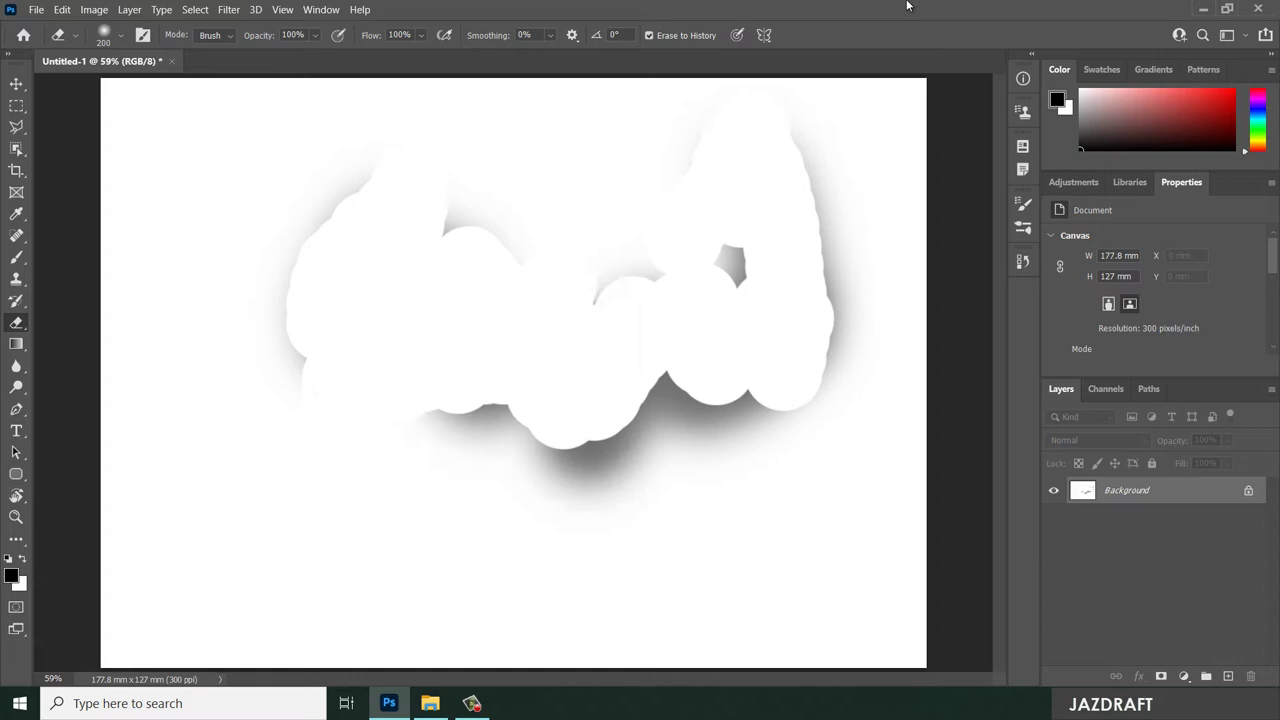
{"action": "mouse_move", "coordinate": [821, 250]}
{"action": "left_mouse_down"}
{"action": "mouse_move", "coordinate": [827, 310]}
{"action": "mouse_move", "coordinate": [739, 375]}
{"action": "mouse_move", "coordinate": [687, 366]}
{"action": "mouse_move", "coordinate": [733, 375]}
{"action": "mouse_move", "coordinate": [704, 387]}
{"action": "mouse_move", "coordinate": [654, 354]}
{"action": "left_mouse_up"}
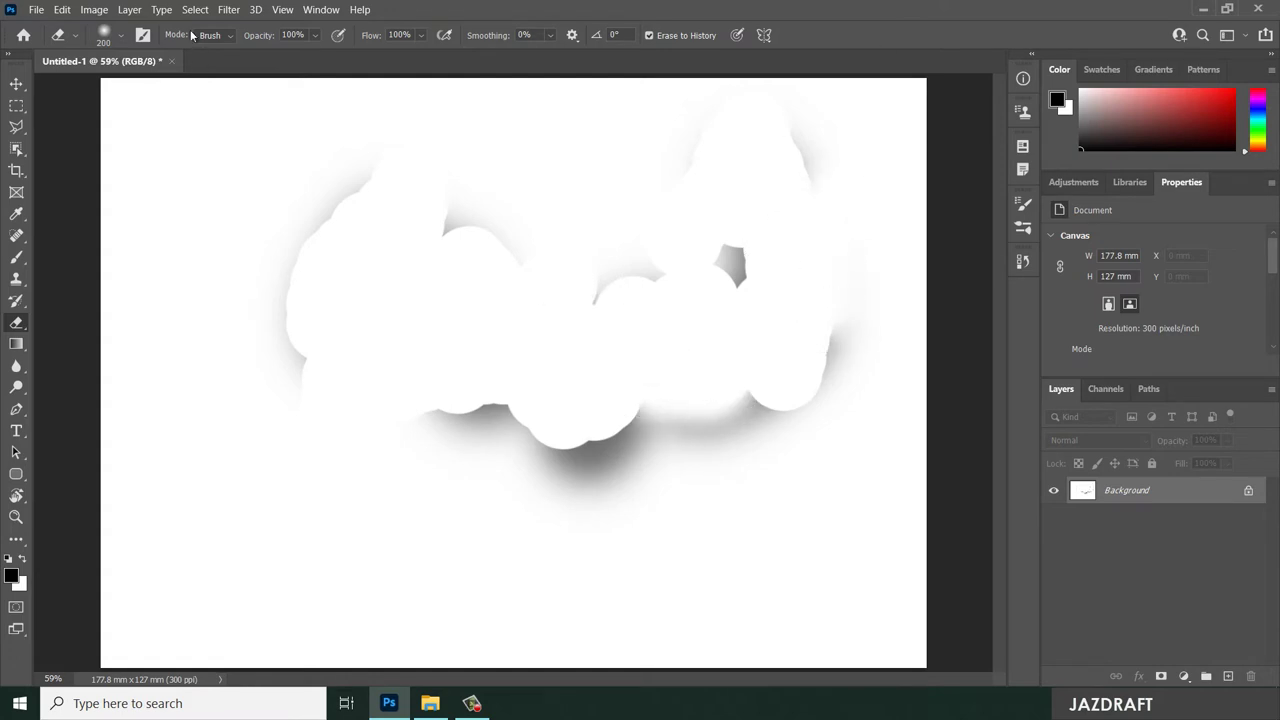
{"action": "type", "text": "69"}
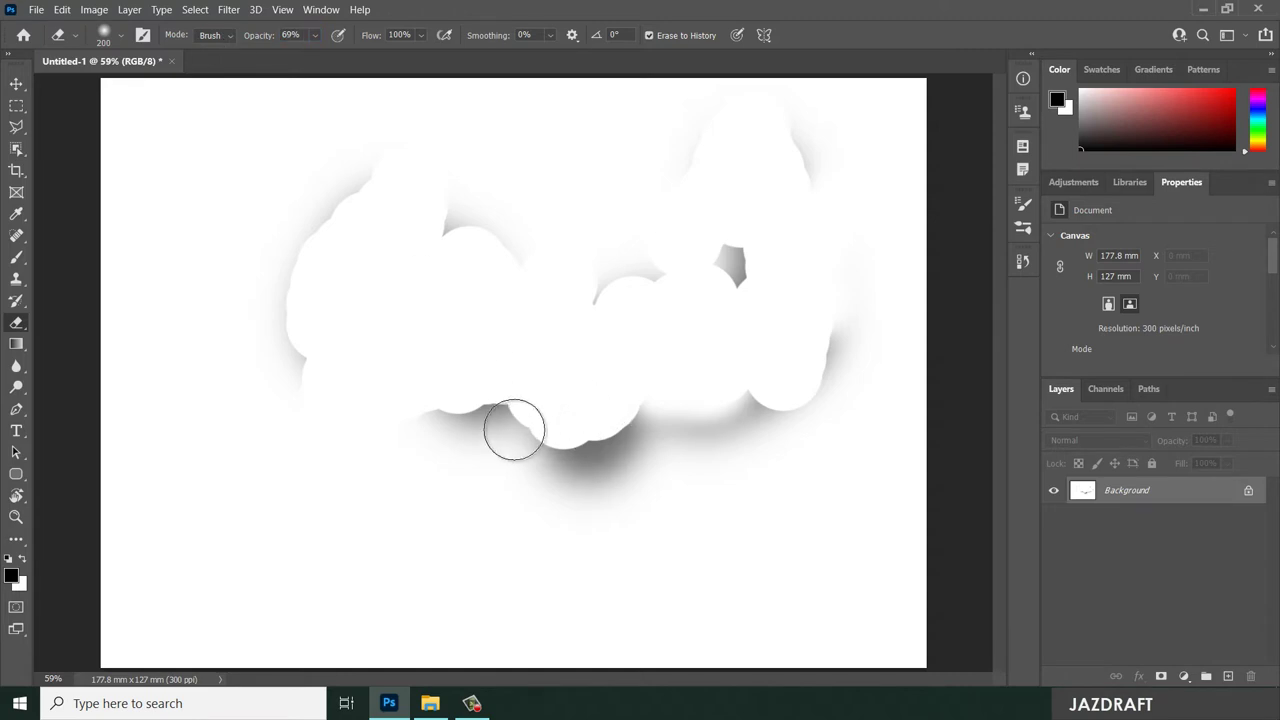
{"action": "mouse_move", "coordinate": [514, 429]}
{"action": "left_mouse_down"}
{"action": "mouse_move", "coordinate": [564, 444]}
{"action": "mouse_move", "coordinate": [621, 431]}
{"action": "mouse_move", "coordinate": [588, 429]}
{"action": "mouse_move", "coordinate": [654, 366]}
{"action": "left_mouse_up"}
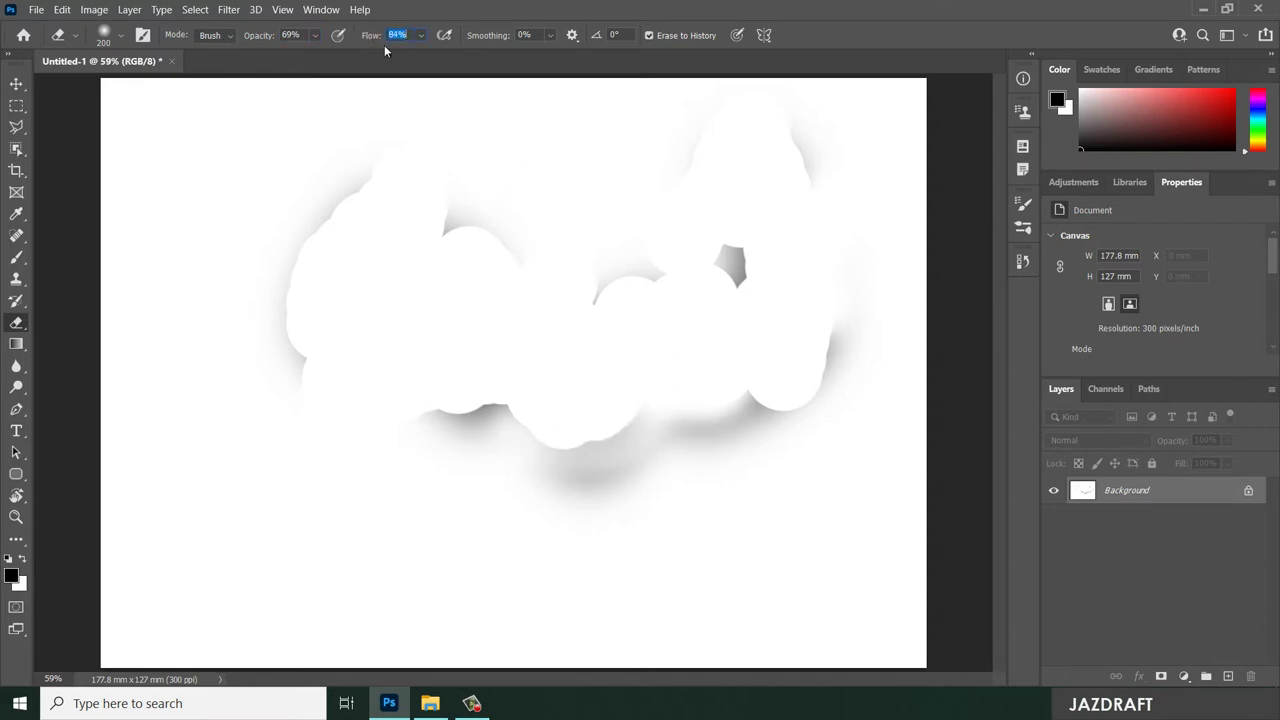
{"action": "mouse_move", "coordinate": [749, 286]}
{"action": "left_mouse_down"}
{"action": "mouse_move", "coordinate": [726, 252]}
{"action": "mouse_move", "coordinate": [733, 282]}
{"action": "mouse_move", "coordinate": [766, 263]}
{"action": "left_mouse_up"}
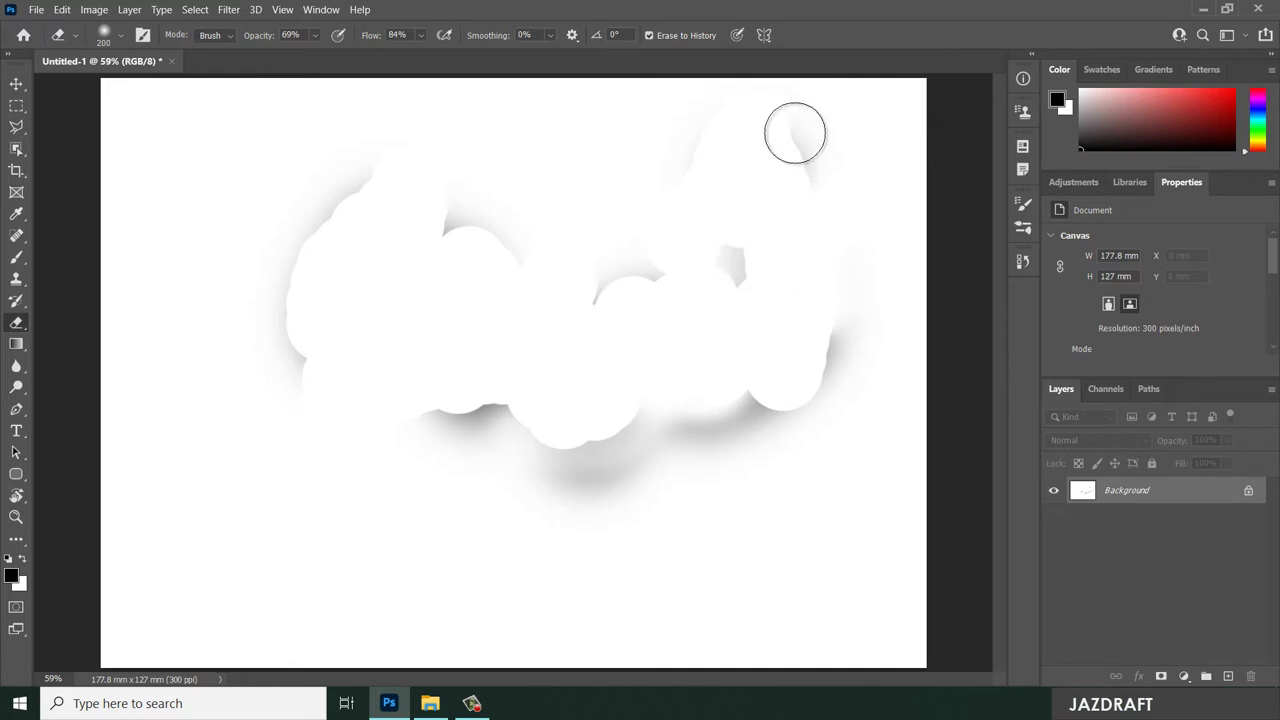
{"action": "left_click_drag", "start_coordinate": [795, 133], "coordinate": [809, 194]}
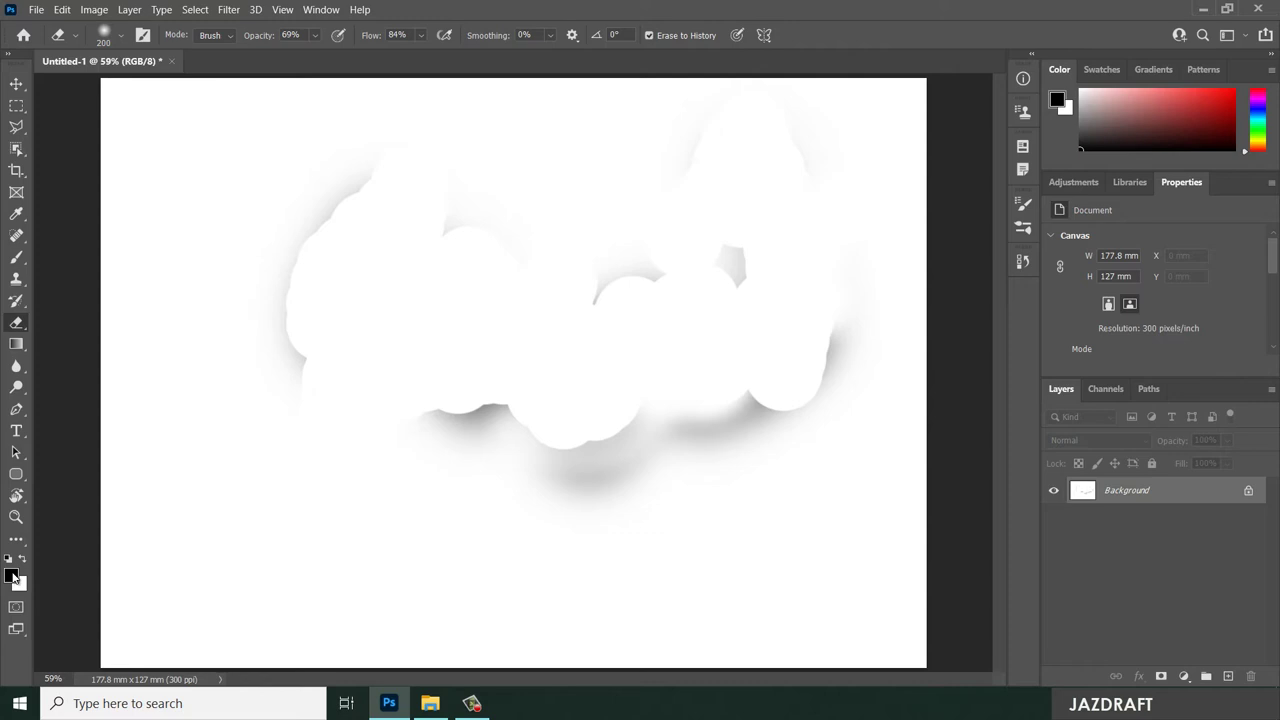
Set the foreground colour to bright green and brush a pale green zigzag.
{"action": "left_click", "coordinate": [12, 576]}
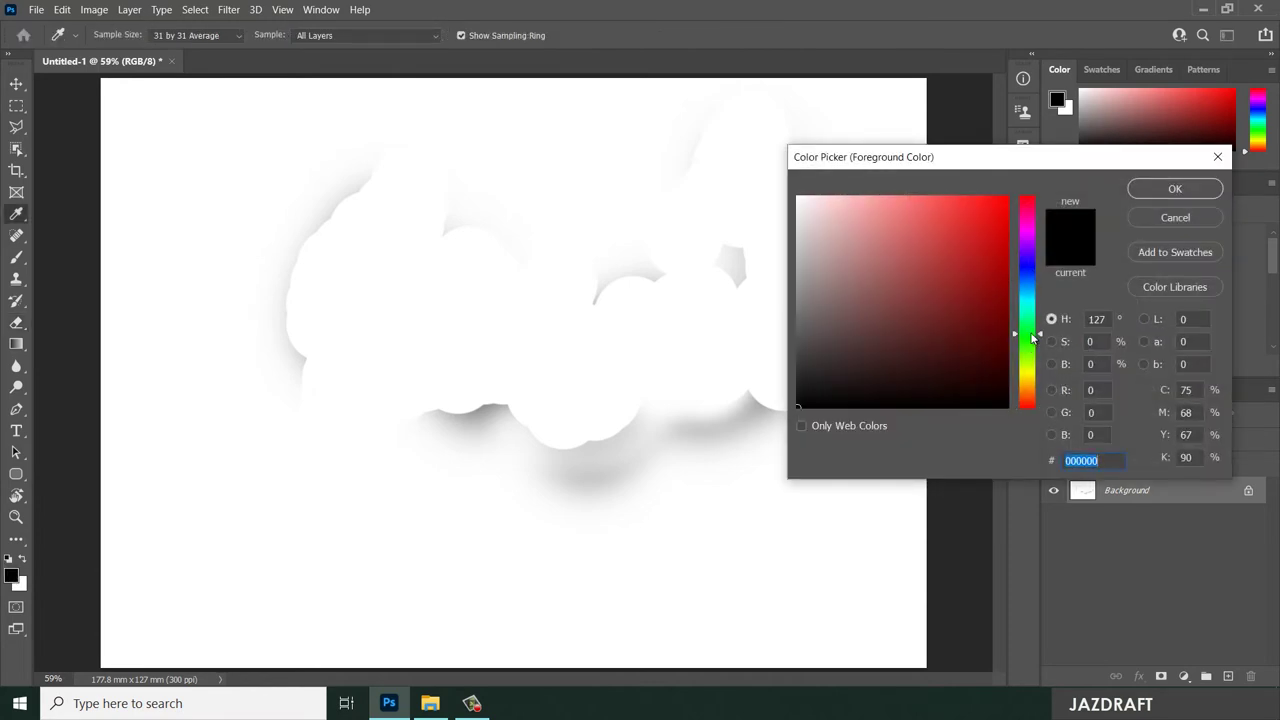
{"action": "left_click", "coordinate": [1005, 200]}
{"action": "left_click", "coordinate": [1175, 188]}
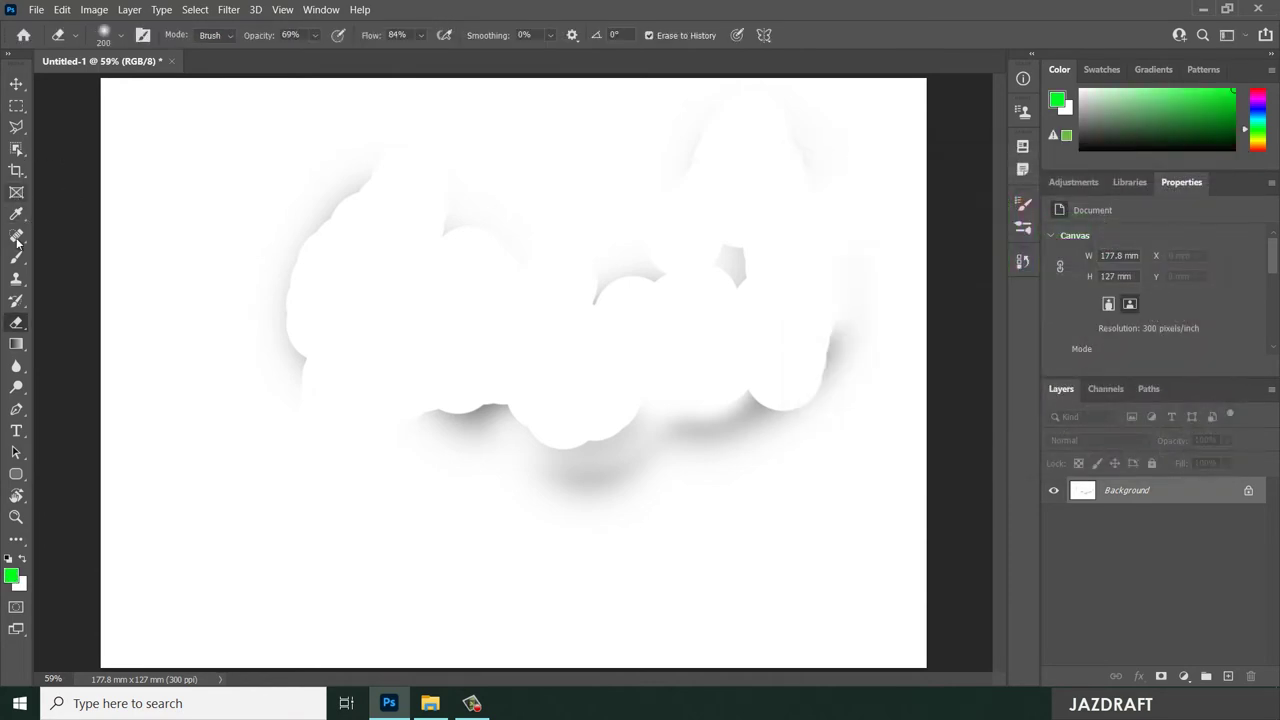
{"action": "left_click", "coordinate": [16, 258]}
{"action": "mouse_move", "coordinate": [235, 305]}
{"action": "left_mouse_down"}
{"action": "mouse_move", "coordinate": [402, 356]}
{"action": "mouse_move", "coordinate": [505, 438]}
{"action": "mouse_move", "coordinate": [580, 415]}
{"action": "left_mouse_up"}
Switch to the Hard Round brush and paint a solid green zigzag and W.
{"action": "right_click", "coordinate": [365, 322]}
{"action": "left_click", "coordinate": [442, 560]}
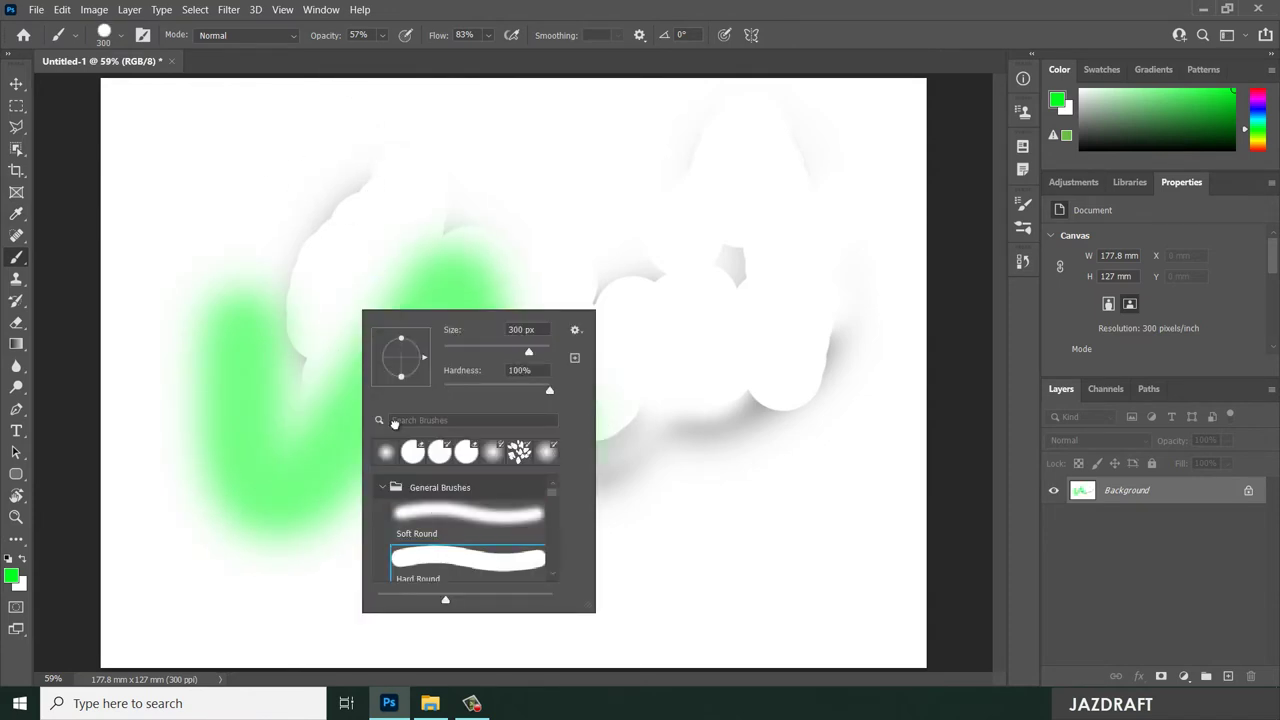
{"action": "left_click", "coordinate": [636, 322]}
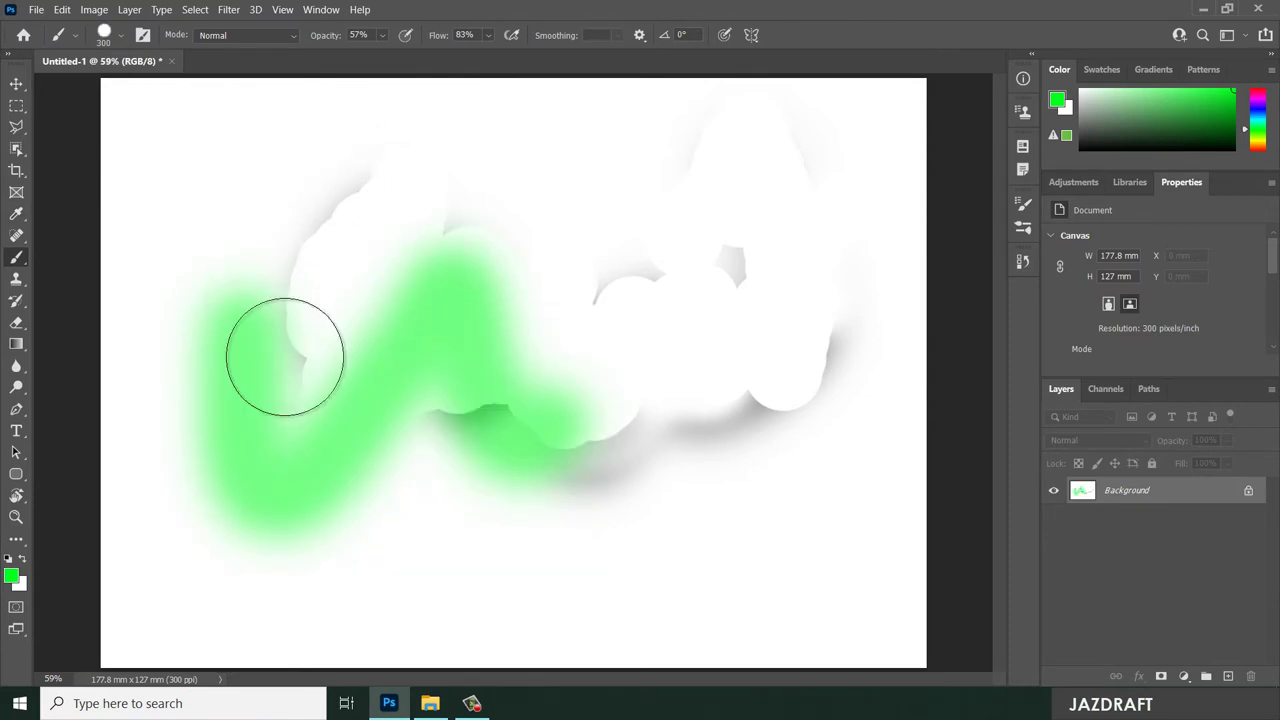
{"action": "mouse_move", "coordinate": [243, 300]}
{"action": "left_mouse_down"}
{"action": "mouse_move", "coordinate": [311, 447]}
{"action": "mouse_move", "coordinate": [460, 299]}
{"action": "mouse_move", "coordinate": [600, 438]}
{"action": "mouse_move", "coordinate": [772, 428]}
{"action": "left_mouse_up"}
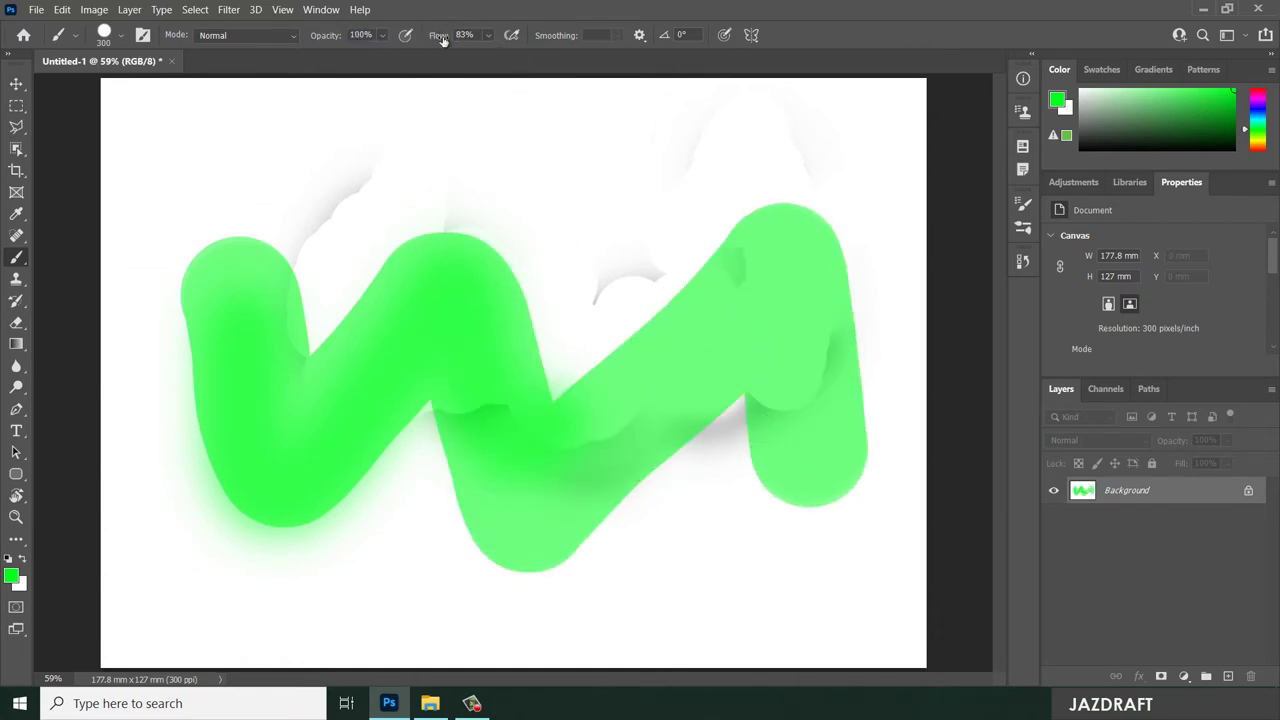
{"action": "mouse_move", "coordinate": [265, 282]}
{"action": "left_mouse_down"}
{"action": "mouse_move", "coordinate": [297, 395]}
{"action": "mouse_move", "coordinate": [401, 343]}
{"action": "mouse_move", "coordinate": [553, 347]}
{"action": "mouse_move", "coordinate": [700, 320]}
{"action": "left_mouse_up"}
Partly erase the left and central lobes of the green W at 69% opacity.
{"action": "key", "text": "e"}
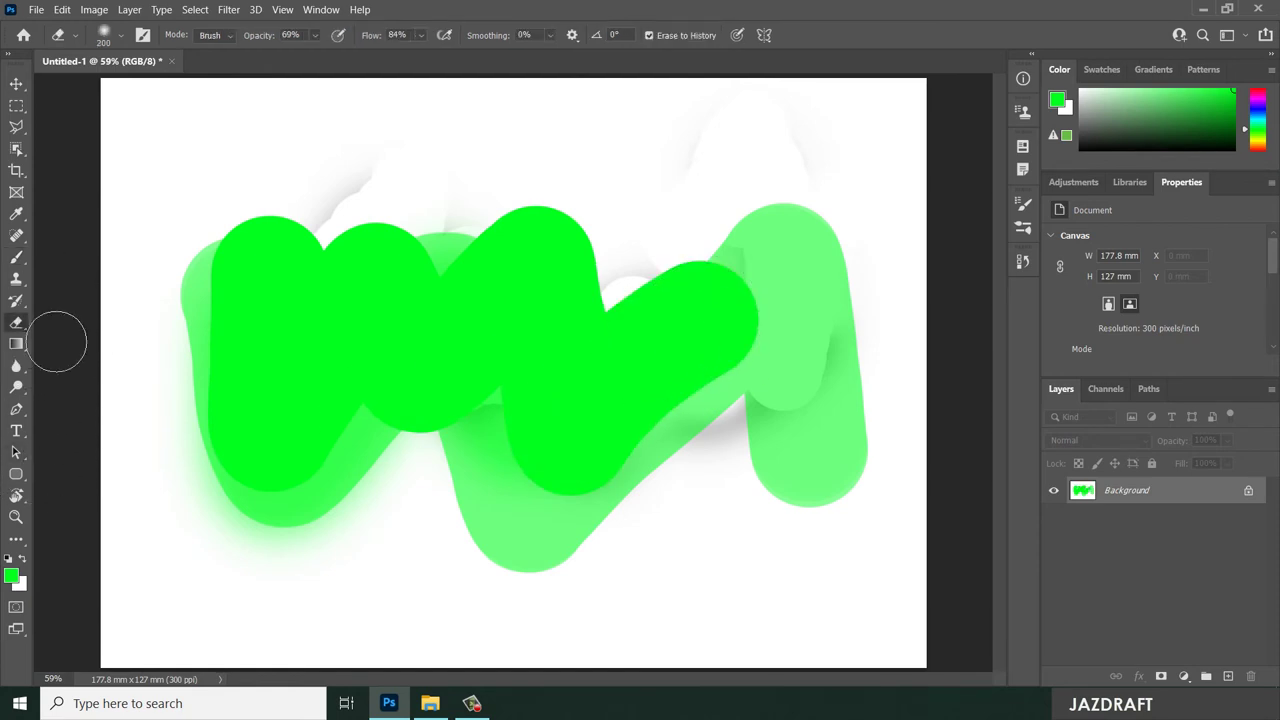
{"action": "mouse_move", "coordinate": [221, 250]}
{"action": "left_mouse_down"}
{"action": "mouse_move", "coordinate": [221, 378]}
{"action": "mouse_move", "coordinate": [278, 224]}
{"action": "mouse_move", "coordinate": [269, 194]}
{"action": "left_mouse_up"}
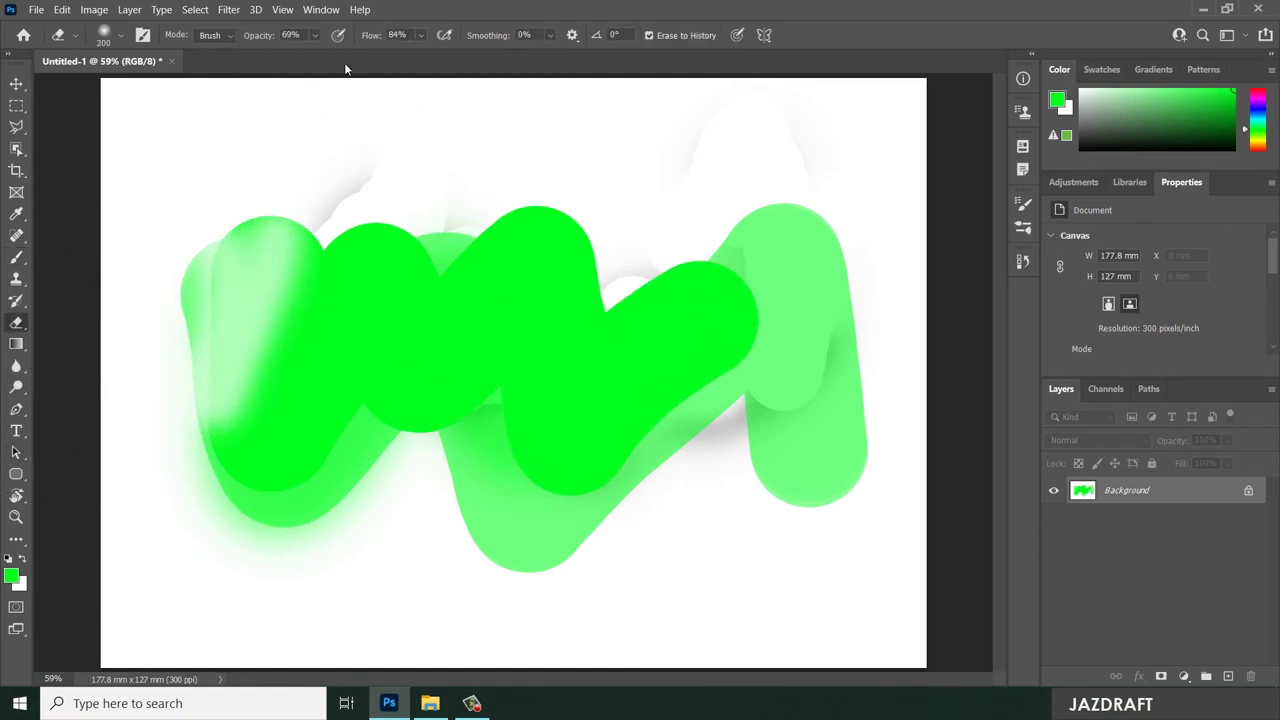
{"action": "left_click_drag", "start_coordinate": [280, 276], "coordinate": [292, 330]}
{"action": "mouse_move", "coordinate": [280, 277]}
{"action": "left_mouse_down"}
{"action": "mouse_move", "coordinate": [271, 392]}
{"action": "mouse_move", "coordinate": [320, 288]}
{"action": "mouse_move", "coordinate": [321, 403]}
{"action": "mouse_move", "coordinate": [384, 337]}
{"action": "mouse_move", "coordinate": [387, 297]}
{"action": "mouse_move", "coordinate": [373, 371]}
{"action": "mouse_move", "coordinate": [402, 228]}
{"action": "mouse_move", "coordinate": [383, 343]}
{"action": "mouse_move", "coordinate": [388, 243]}
{"action": "mouse_move", "coordinate": [364, 348]}
{"action": "mouse_move", "coordinate": [349, 277]}
{"action": "left_mouse_up"}
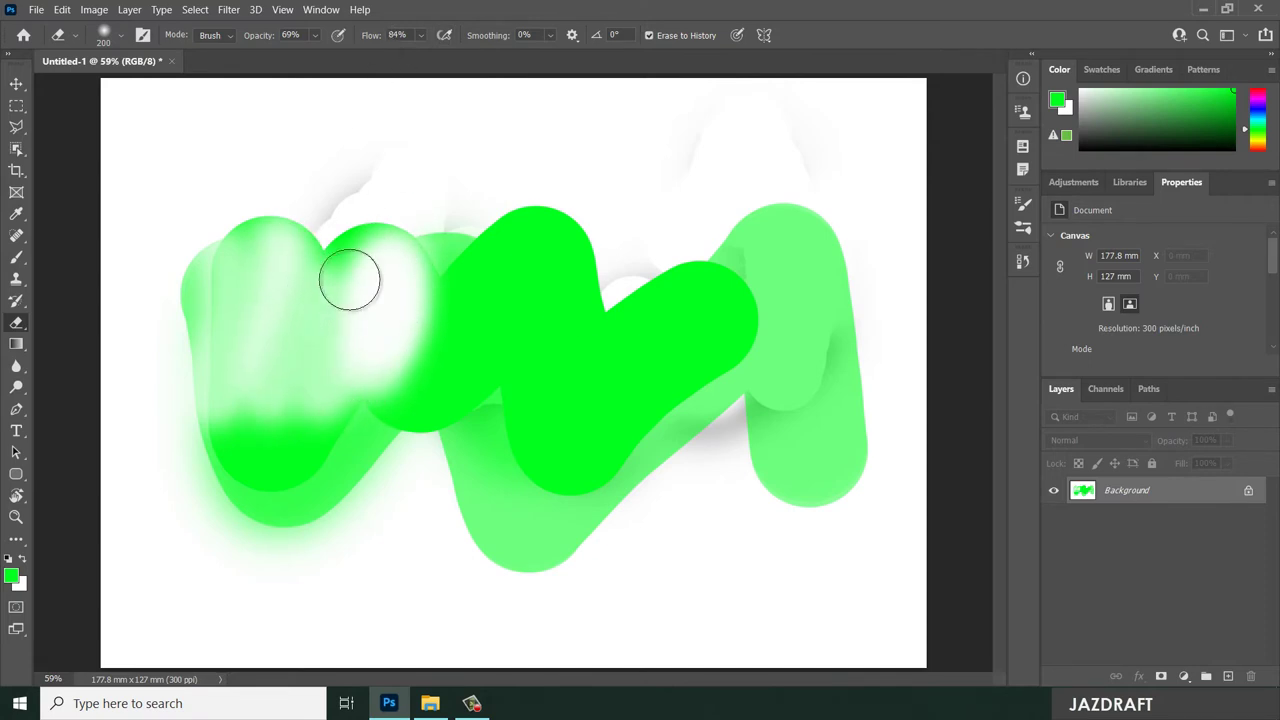
{"action": "mouse_move", "coordinate": [525, 240]}
{"action": "left_mouse_down"}
{"action": "mouse_move", "coordinate": [514, 411]}
{"action": "mouse_move", "coordinate": [534, 231]}
{"action": "mouse_move", "coordinate": [540, 240]}
{"action": "mouse_move", "coordinate": [511, 233]}
{"action": "left_mouse_up"}
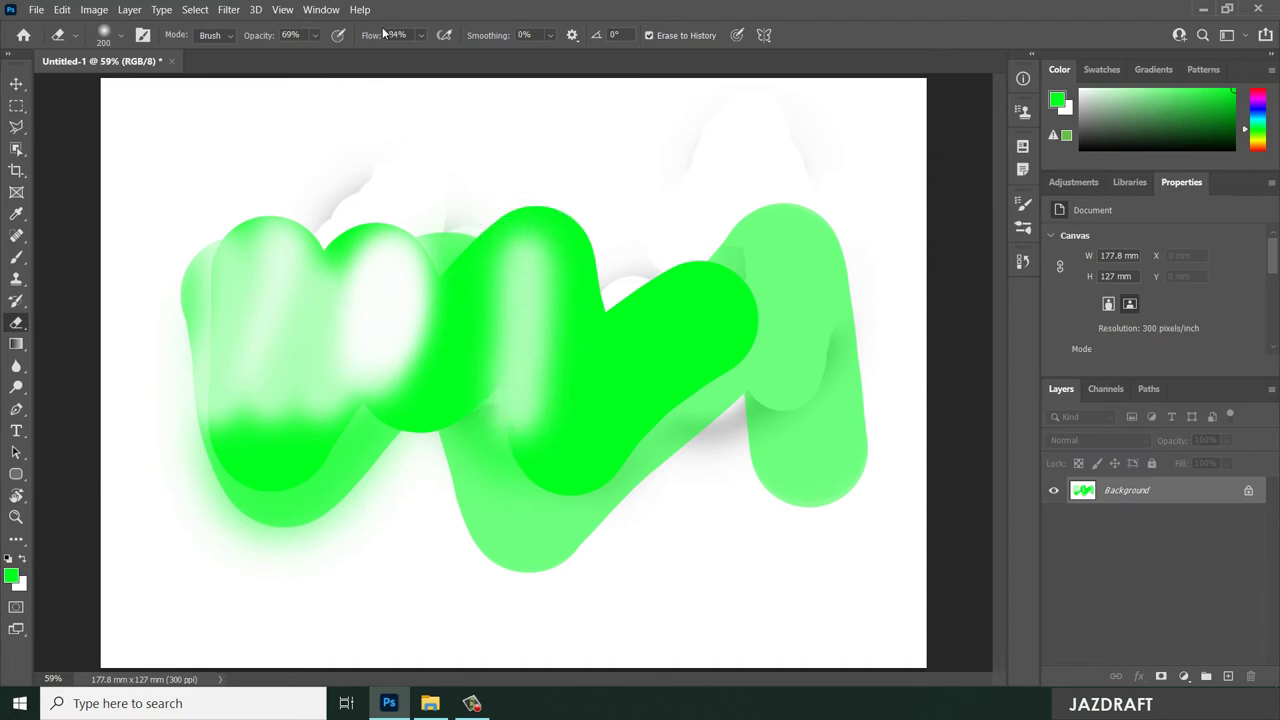
Raise eraser opacity to 100% and wipe away most of the right green lobe.
{"action": "left_click_drag", "start_coordinate": [258, 40], "coordinate": [335, 40]}
{"action": "left_click_drag", "start_coordinate": [624, 318], "coordinate": [634, 443]}
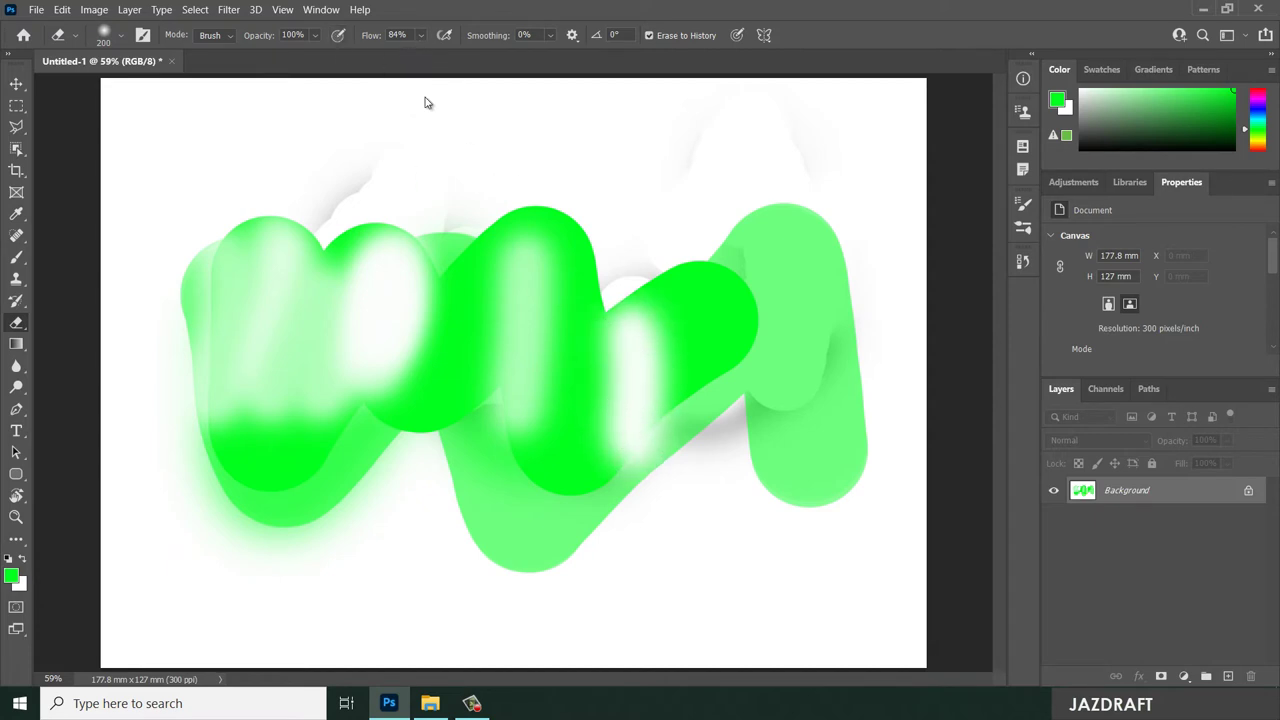
{"action": "mouse_move", "coordinate": [629, 323]}
{"action": "left_mouse_down"}
{"action": "mouse_move", "coordinate": [627, 452]}
{"action": "mouse_move", "coordinate": [639, 466]}
{"action": "mouse_move", "coordinate": [640, 319]}
{"action": "mouse_move", "coordinate": [630, 530]}
{"action": "mouse_move", "coordinate": [629, 289]}
{"action": "mouse_move", "coordinate": [632, 477]}
{"action": "mouse_move", "coordinate": [677, 360]}
{"action": "left_mouse_up"}
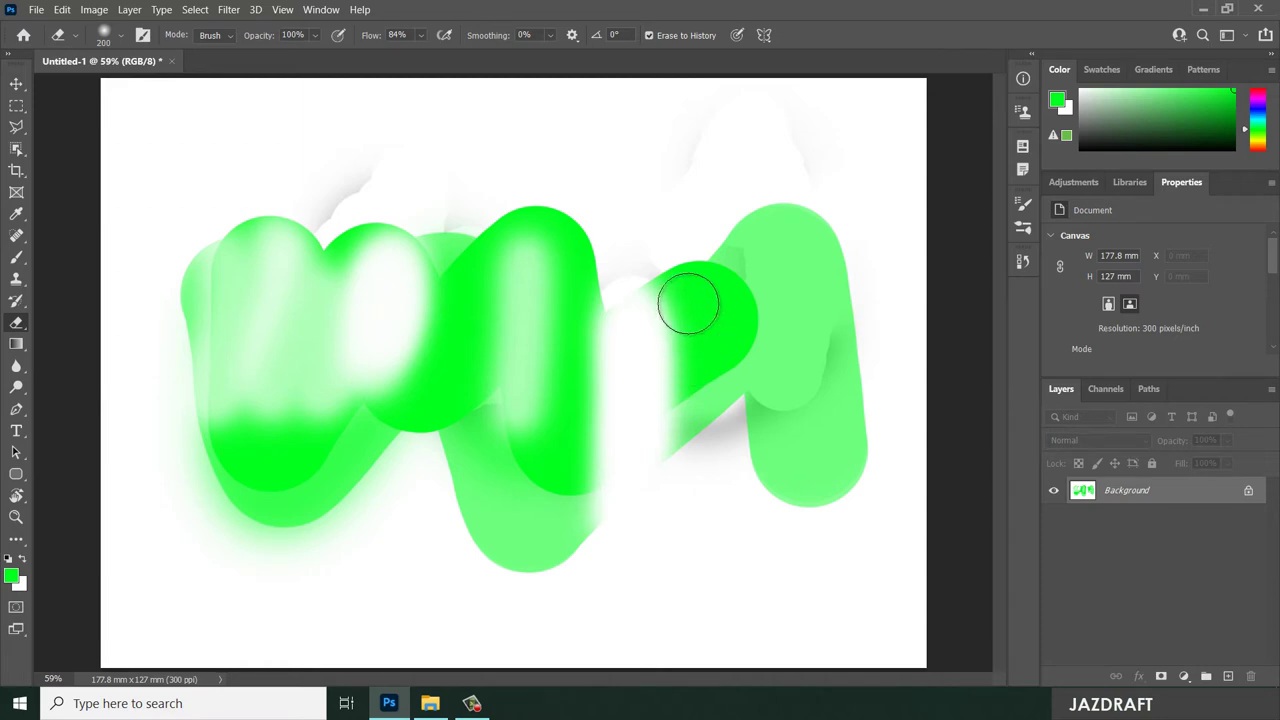
{"action": "mouse_move", "coordinate": [686, 297]}
{"action": "left_mouse_down"}
{"action": "mouse_move", "coordinate": [689, 274]}
{"action": "mouse_move", "coordinate": [717, 294]}
{"action": "mouse_move", "coordinate": [731, 353]}
{"action": "mouse_move", "coordinate": [757, 237]}
{"action": "mouse_move", "coordinate": [705, 276]}
{"action": "mouse_move", "coordinate": [766, 234]}
{"action": "mouse_move", "coordinate": [797, 297]}
{"action": "mouse_move", "coordinate": [784, 466]}
{"action": "mouse_move", "coordinate": [869, 449]}
{"action": "mouse_move", "coordinate": [826, 249]}
{"action": "mouse_move", "coordinate": [826, 291]}
{"action": "mouse_move", "coordinate": [715, 226]}
{"action": "mouse_move", "coordinate": [757, 277]}
{"action": "mouse_move", "coordinate": [623, 314]}
{"action": "mouse_move", "coordinate": [565, 197]}
{"action": "mouse_move", "coordinate": [369, 346]}
{"action": "mouse_move", "coordinate": [440, 320]}
{"action": "left_mouse_up"}
Keep the eraser in Brush mode and erase a strip through the green shape.
{"action": "left_click", "coordinate": [203, 37]}
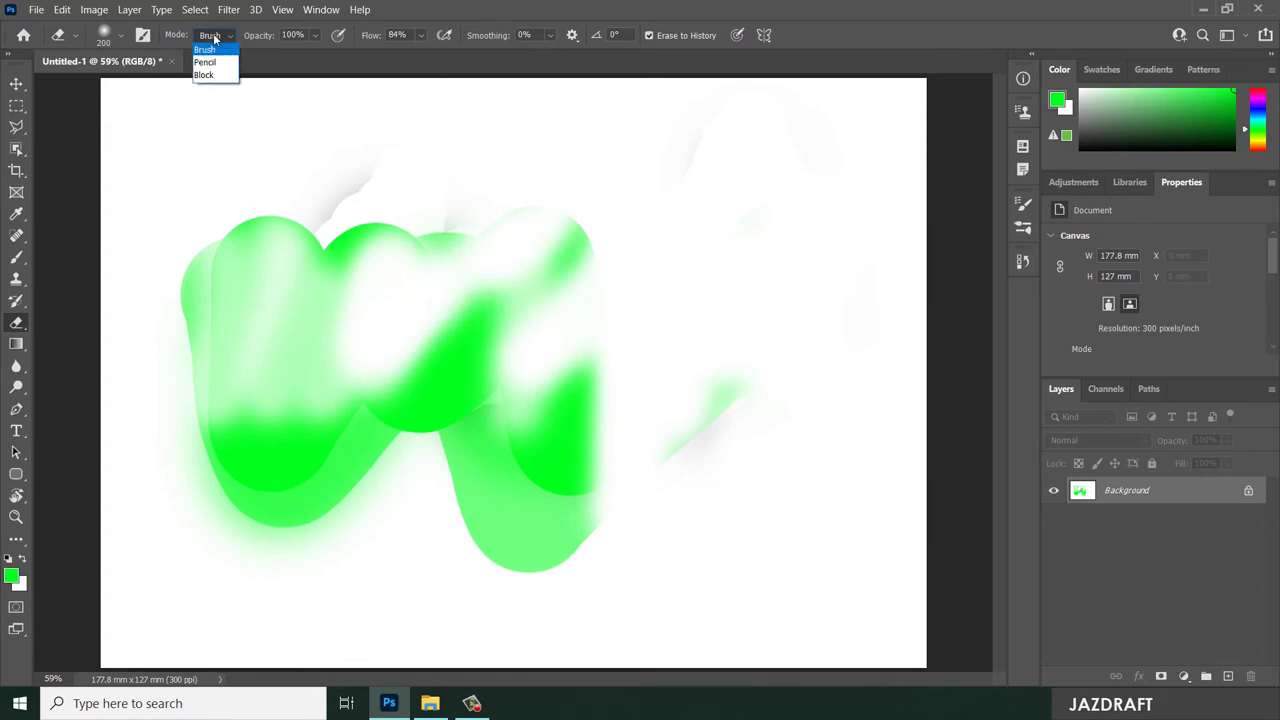
{"action": "left_click", "coordinate": [216, 47]}
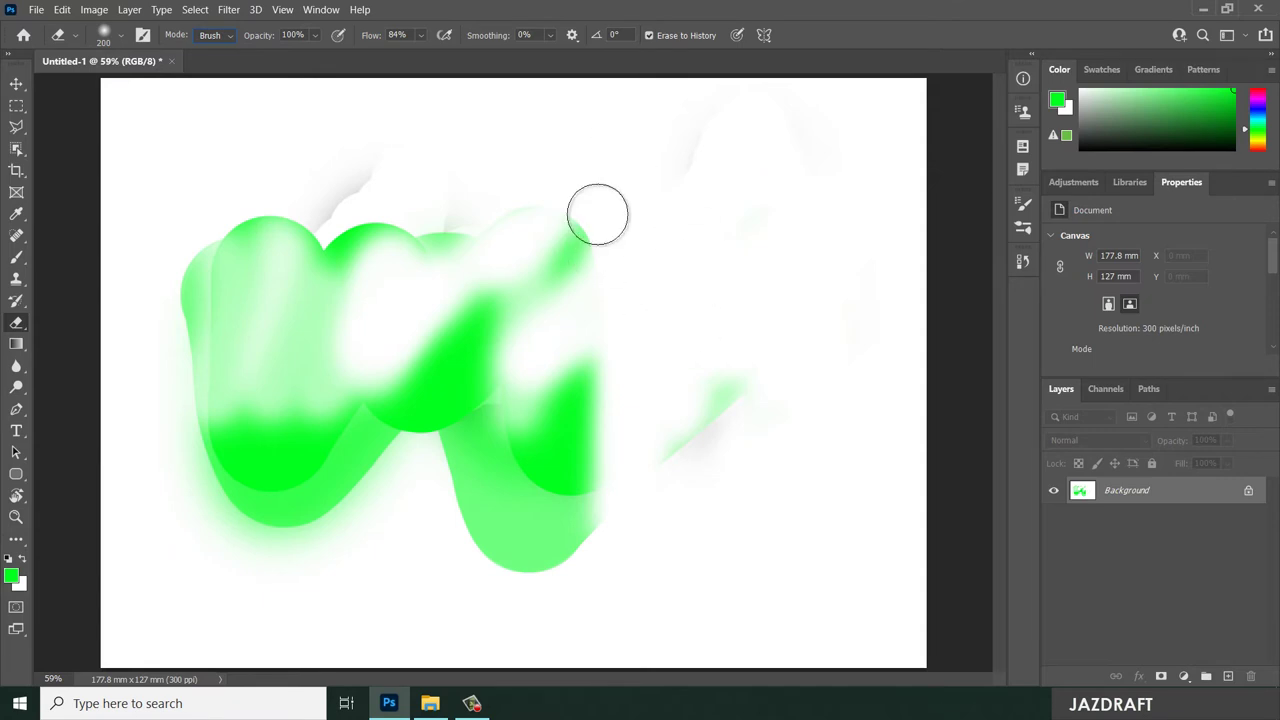
{"action": "mouse_move", "coordinate": [594, 211]}
{"action": "left_mouse_down"}
{"action": "mouse_move", "coordinate": [581, 575]}
{"action": "mouse_move", "coordinate": [583, 170]}
{"action": "mouse_move", "coordinate": [538, 497]}
{"action": "mouse_move", "coordinate": [538, 206]}
{"action": "mouse_move", "coordinate": [527, 555]}
{"action": "mouse_move", "coordinate": [507, 240]}
{"action": "mouse_move", "coordinate": [439, 537]}
{"action": "mouse_move", "coordinate": [395, 208]}
{"action": "mouse_move", "coordinate": [288, 389]}
{"action": "left_mouse_up"}
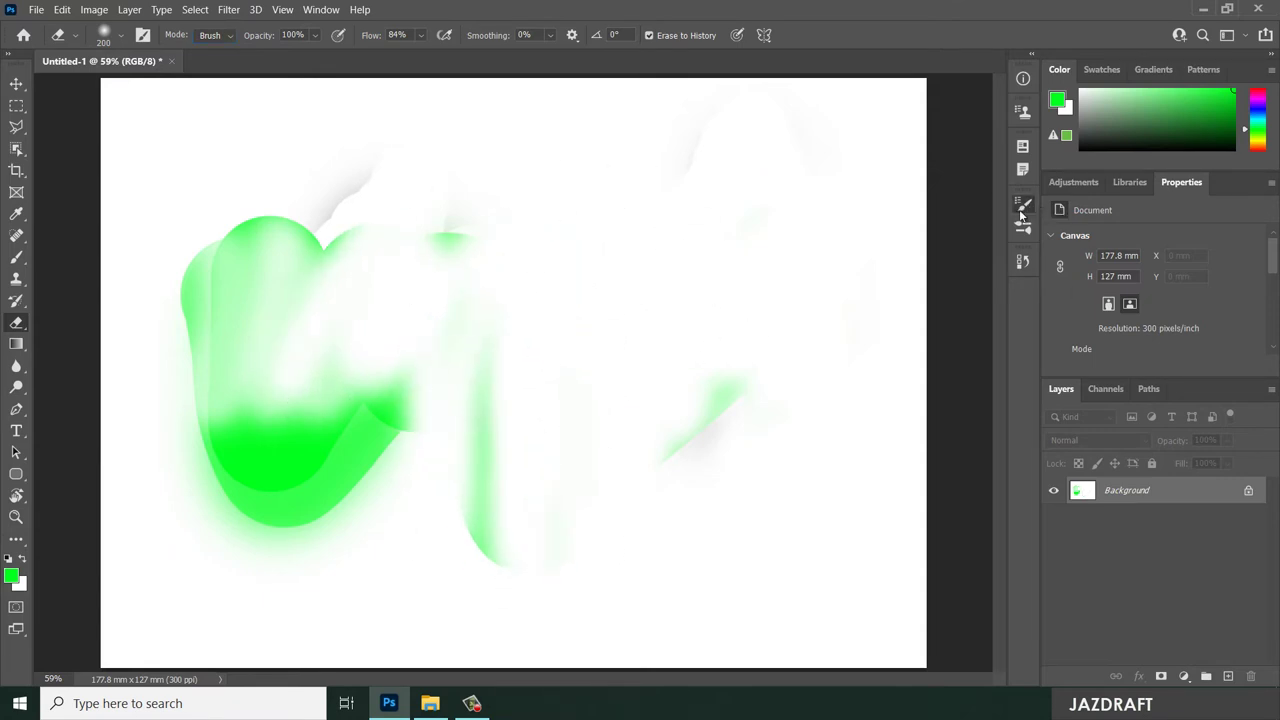
Choose the 50 px brush preset, enlarge the eraser to 300 px, and erase the left green.
{"action": "key", "text": "F5"}
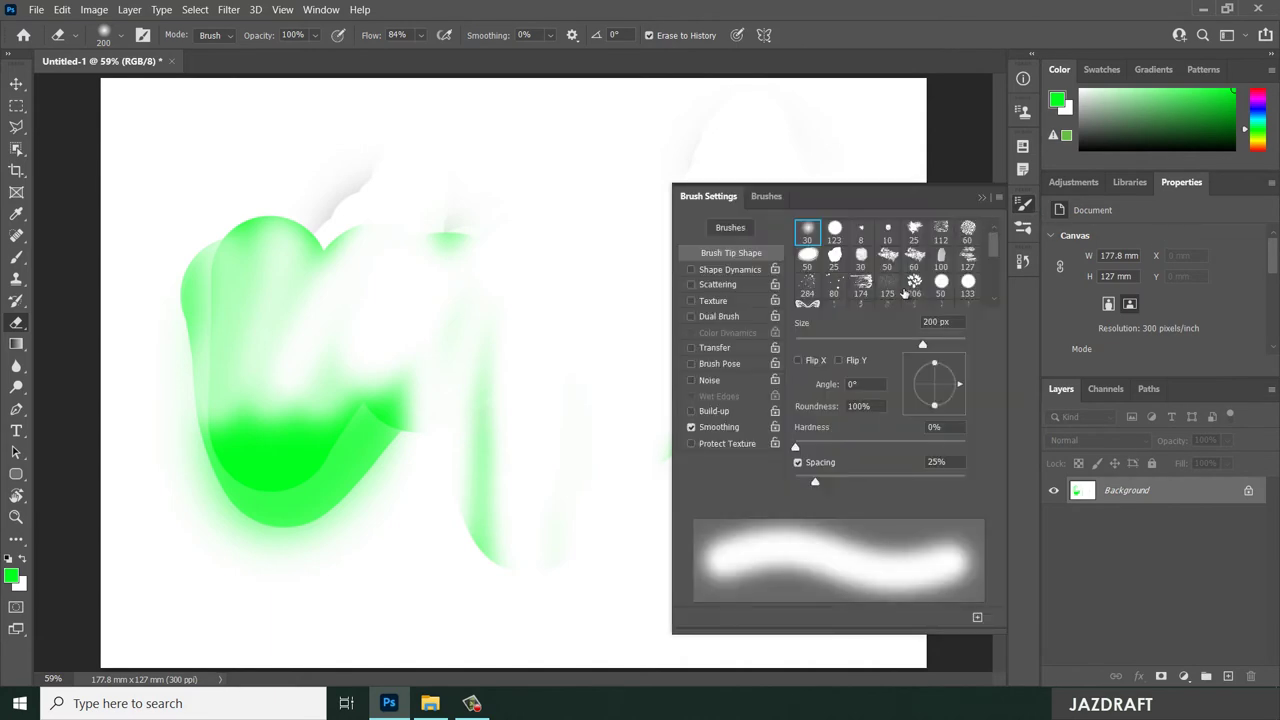
{"action": "left_click", "coordinate": [808, 256]}
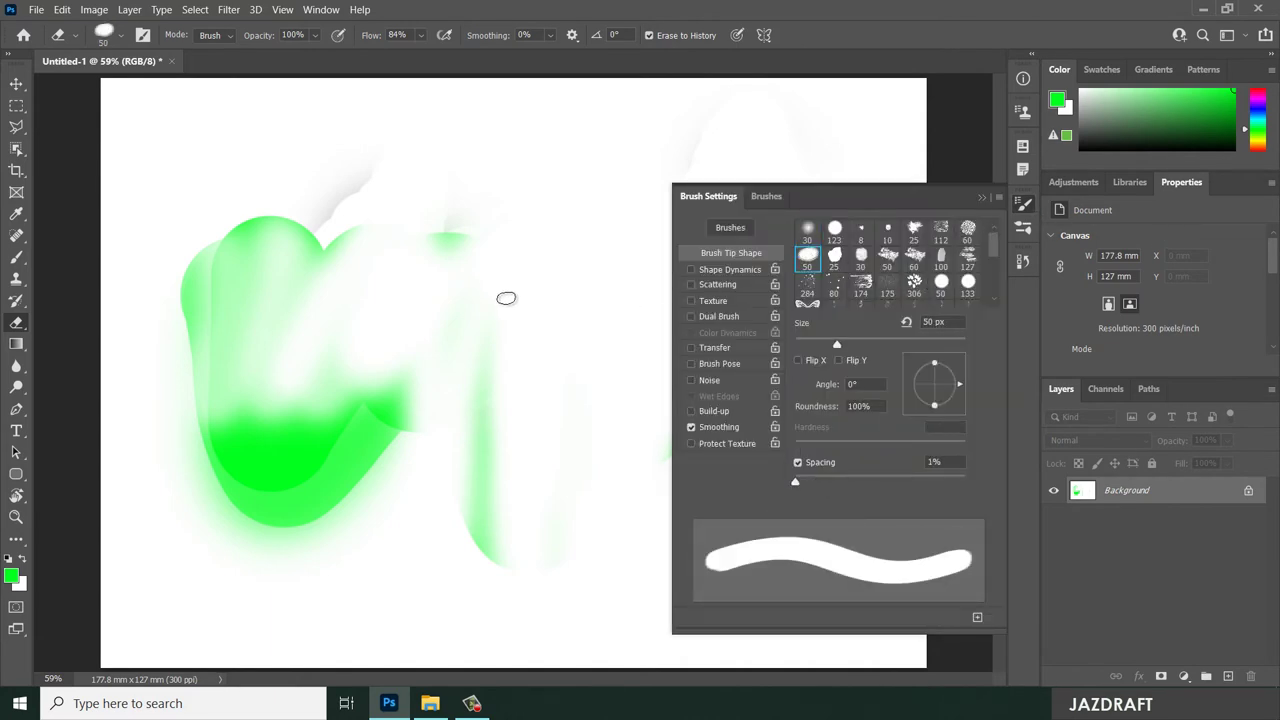
{"action": "key", "text": "bracketright"}
{"action": "key", "text": "bracketright"}
{"action": "key", "text": "bracketright"}
{"action": "key", "text": "bracketright"}
{"action": "key", "text": "bracketright"}
{"action": "key", "text": "bracketright"}
{"action": "key", "text": "bracketright"}
{"action": "key", "text": "bracketright"}
{"action": "key", "text": "bracketright"}
{"action": "key", "text": "bracketright"}
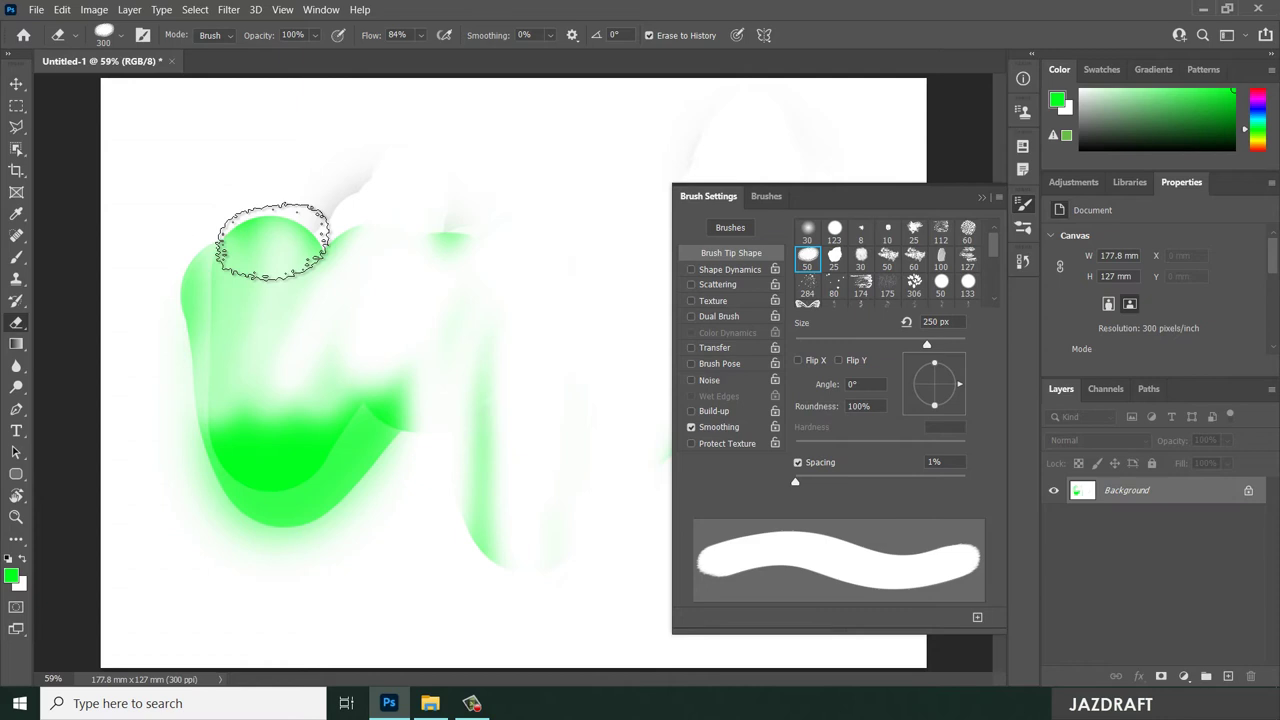
{"action": "mouse_move", "coordinate": [272, 242]}
{"action": "left_mouse_down"}
{"action": "mouse_move", "coordinate": [275, 444]}
{"action": "mouse_move", "coordinate": [403, 544]}
{"action": "mouse_move", "coordinate": [352, 422]}
{"action": "mouse_move", "coordinate": [476, 450]}
{"action": "mouse_move", "coordinate": [255, 442]}
{"action": "mouse_move", "coordinate": [172, 367]}
{"action": "mouse_move", "coordinate": [245, 528]}
{"action": "mouse_move", "coordinate": [250, 273]}
{"action": "mouse_move", "coordinate": [243, 366]}
{"action": "mouse_move", "coordinate": [214, 342]}
{"action": "mouse_move", "coordinate": [397, 229]}
{"action": "mouse_move", "coordinate": [338, 429]}
{"action": "mouse_move", "coordinate": [473, 328]}
{"action": "mouse_move", "coordinate": [452, 226]}
{"action": "mouse_move", "coordinate": [482, 537]}
{"action": "mouse_move", "coordinate": [223, 520]}
{"action": "mouse_move", "coordinate": [335, 547]}
{"action": "mouse_move", "coordinate": [452, 500]}
{"action": "left_mouse_up"}
{"action": "key", "text": "bracketright"}
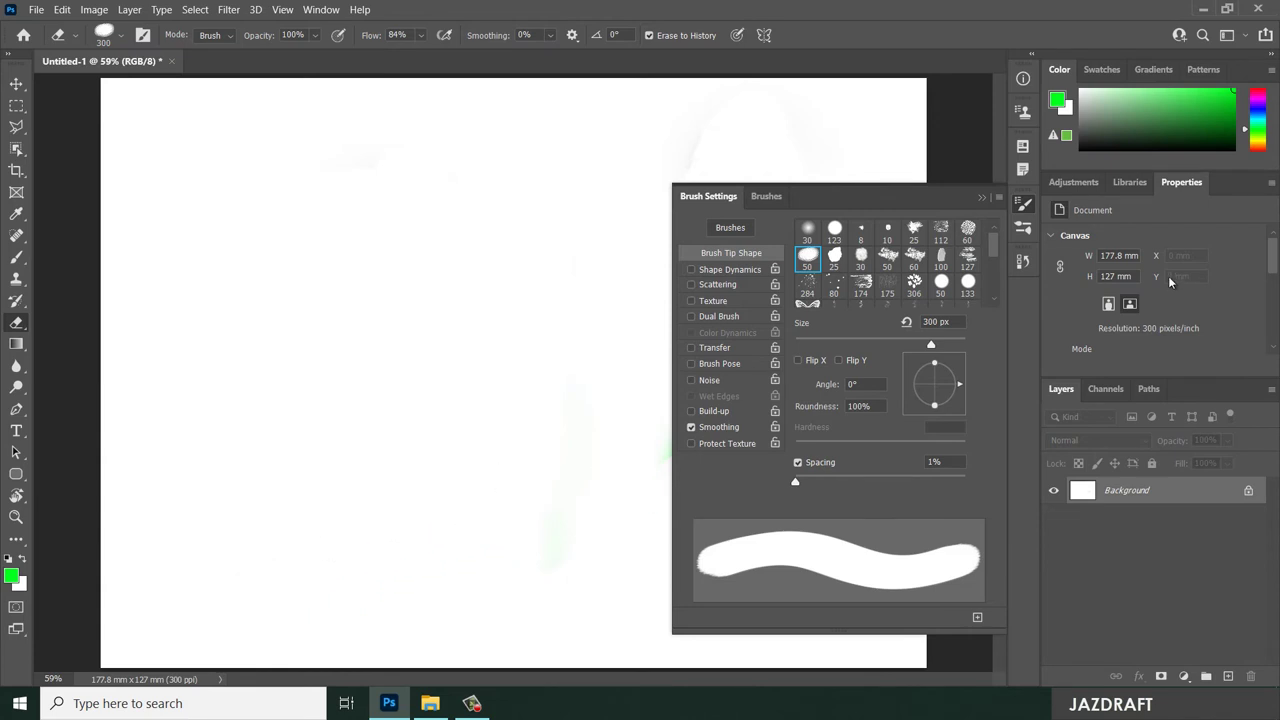
Wipe the last green stroke on the right with Brush Settings closed.
{"action": "left_click", "coordinate": [983, 198]}
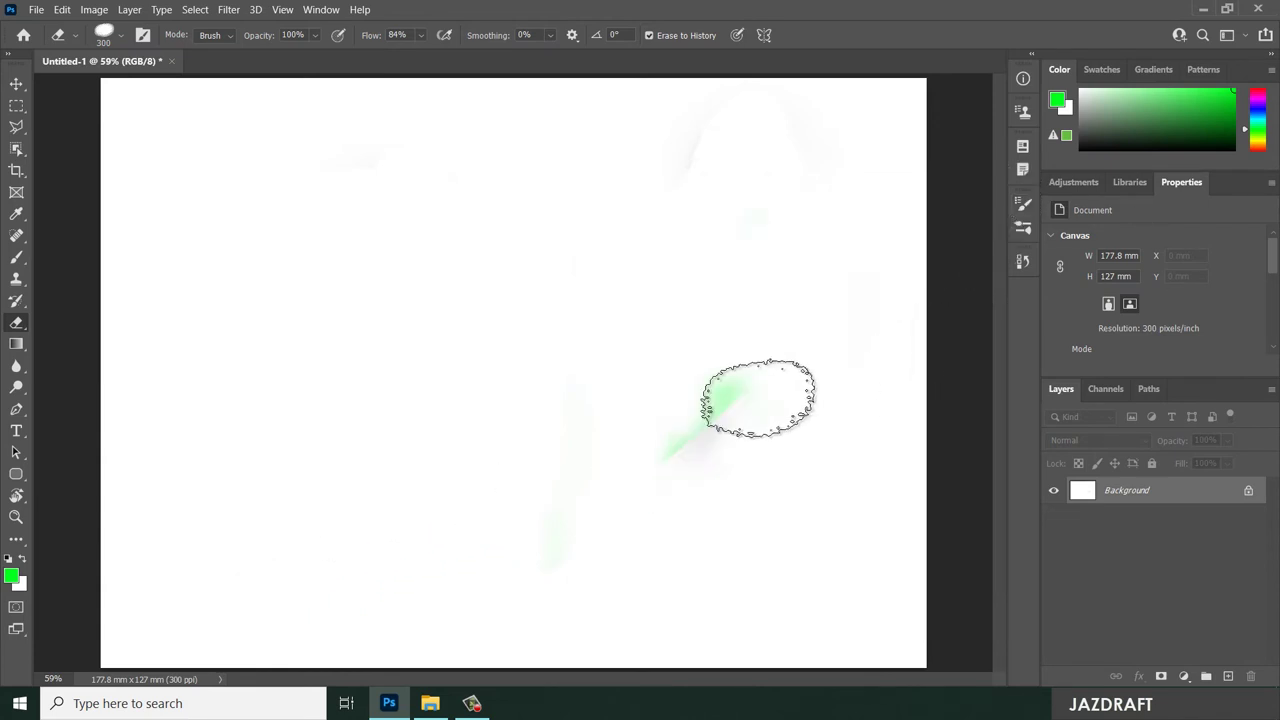
{"action": "left_click_drag", "start_coordinate": [757, 400], "coordinate": [689, 391]}
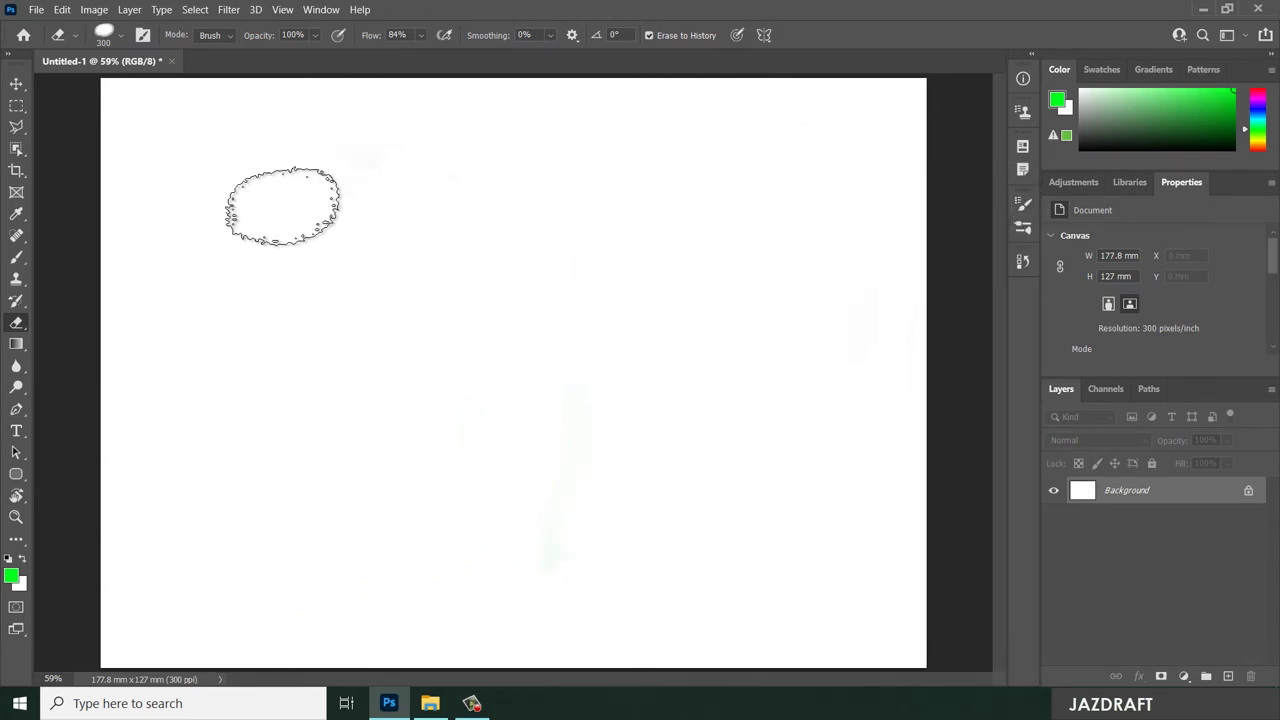
{"action": "left_click", "coordinate": [1024, 207]}
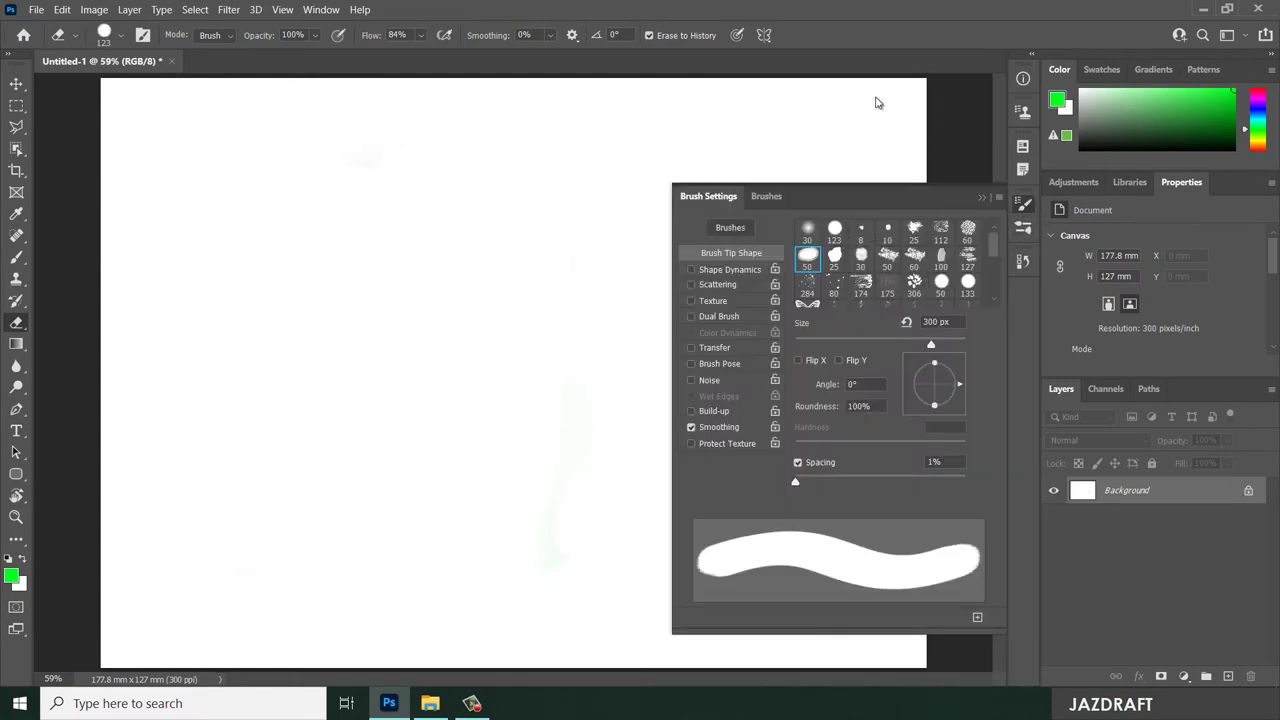
{"action": "left_click", "coordinate": [984, 199]}
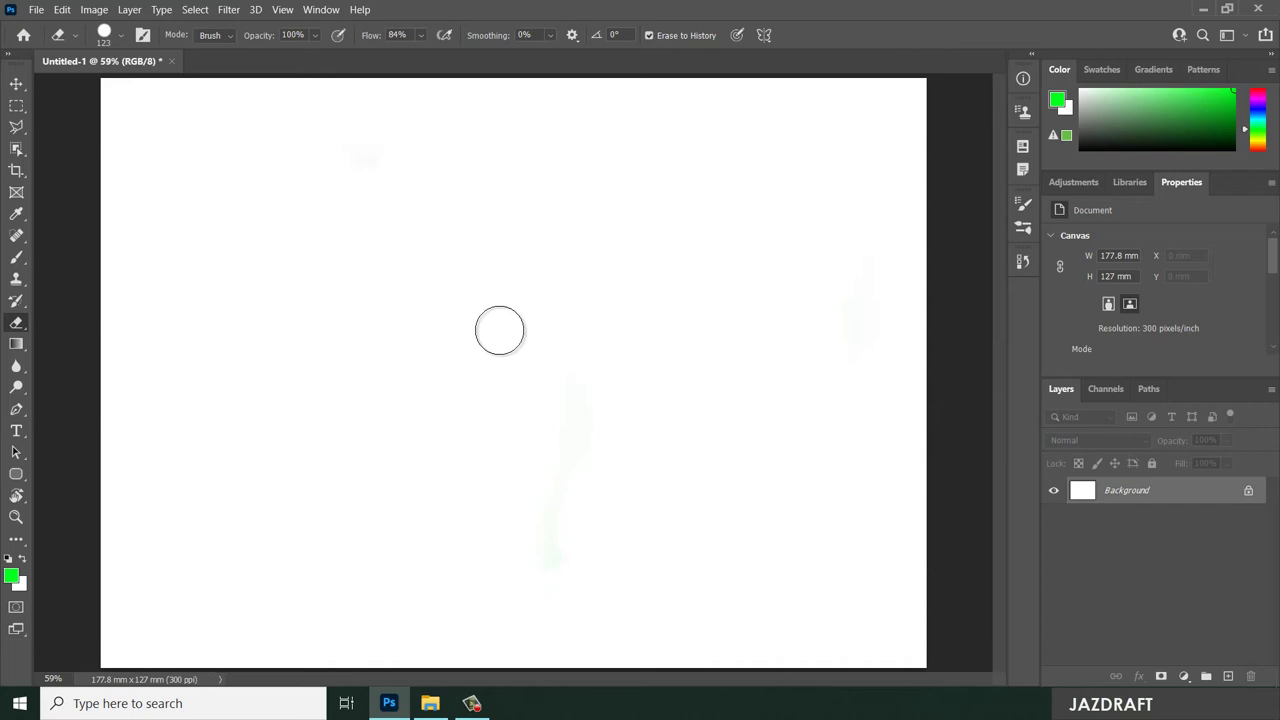
Drag Sample Image 1 from File Explorer onto the Photoshop canvas.
{"action": "left_click", "coordinate": [430, 703]}
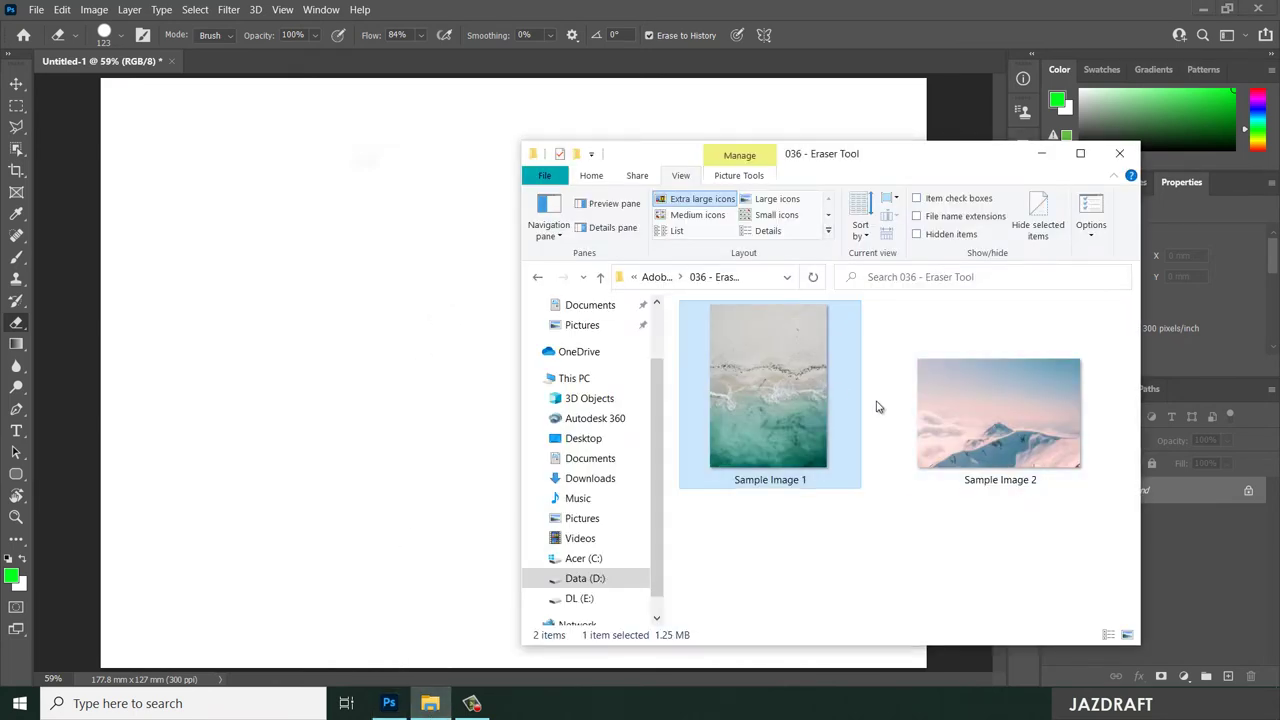
{"action": "left_click_drag", "start_coordinate": [480, 293], "coordinate": [787, 408]}
{"action": "left_click_drag", "start_coordinate": [404, 281], "coordinate": [405, 281]}
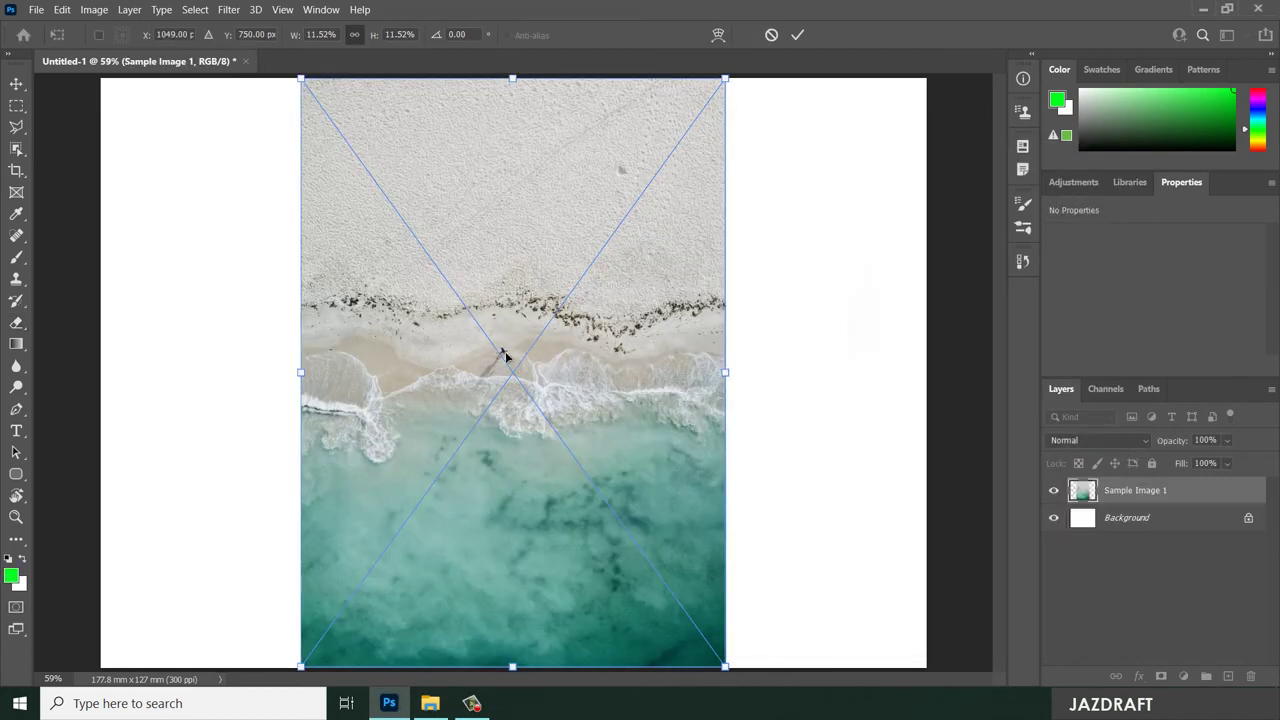
Commit the placed beach photo, let the eraser rasterize it, then undo that.
{"action": "left_click", "coordinate": [798, 36]}
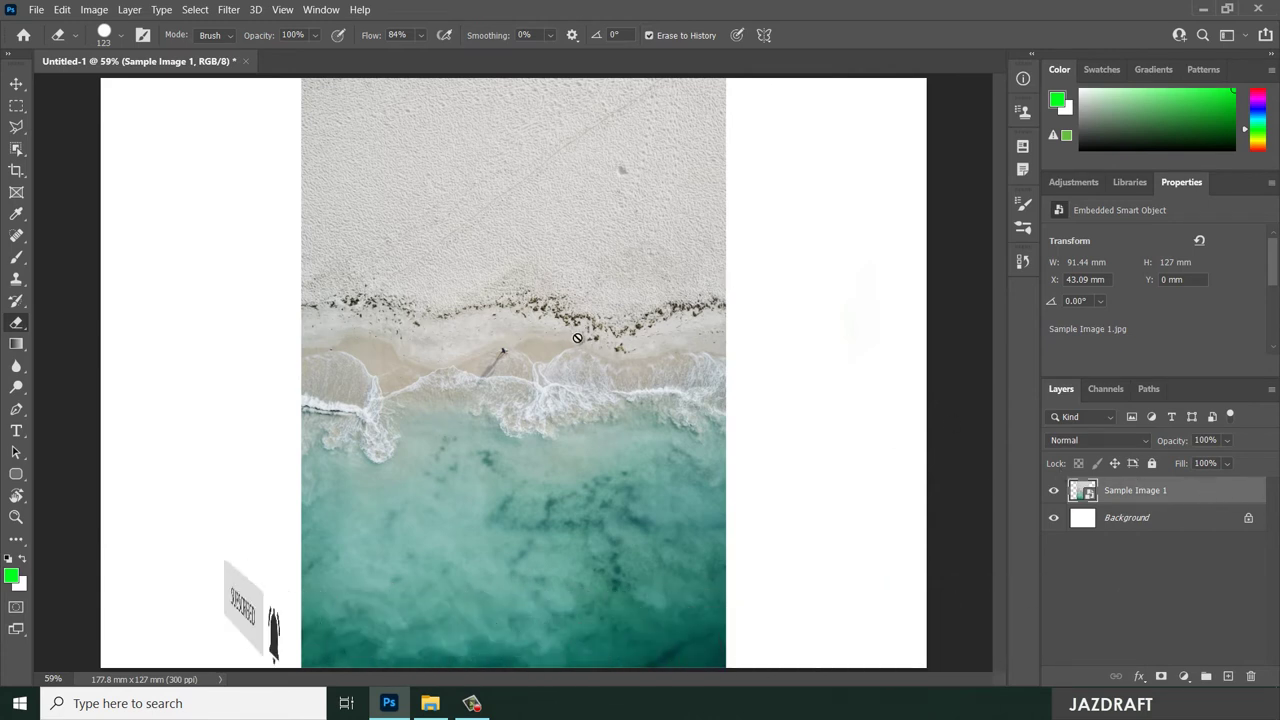
{"action": "left_click", "coordinate": [645, 298]}
{"action": "left_click", "coordinate": [648, 289]}
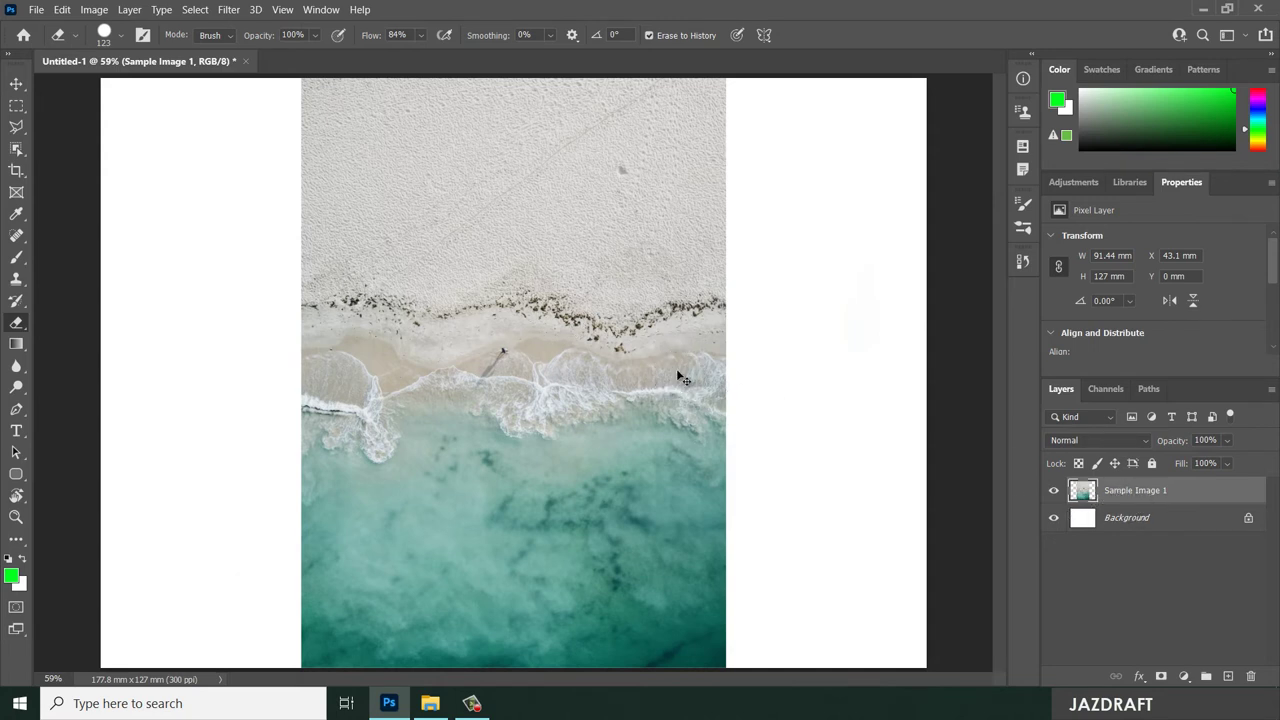
{"action": "key", "text": "ctrl+z"}
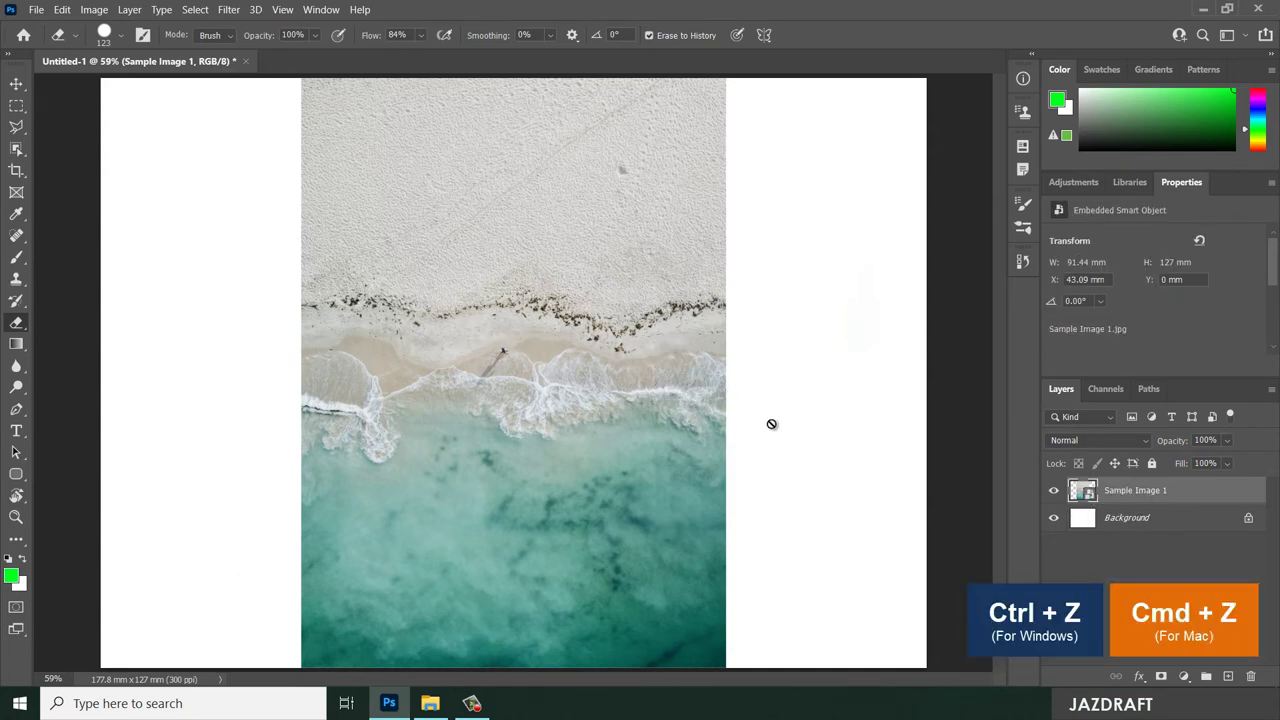
Rasterize the Sample Image 1 layer from its layer context menu.
{"action": "right_click", "coordinate": [1117, 492]}
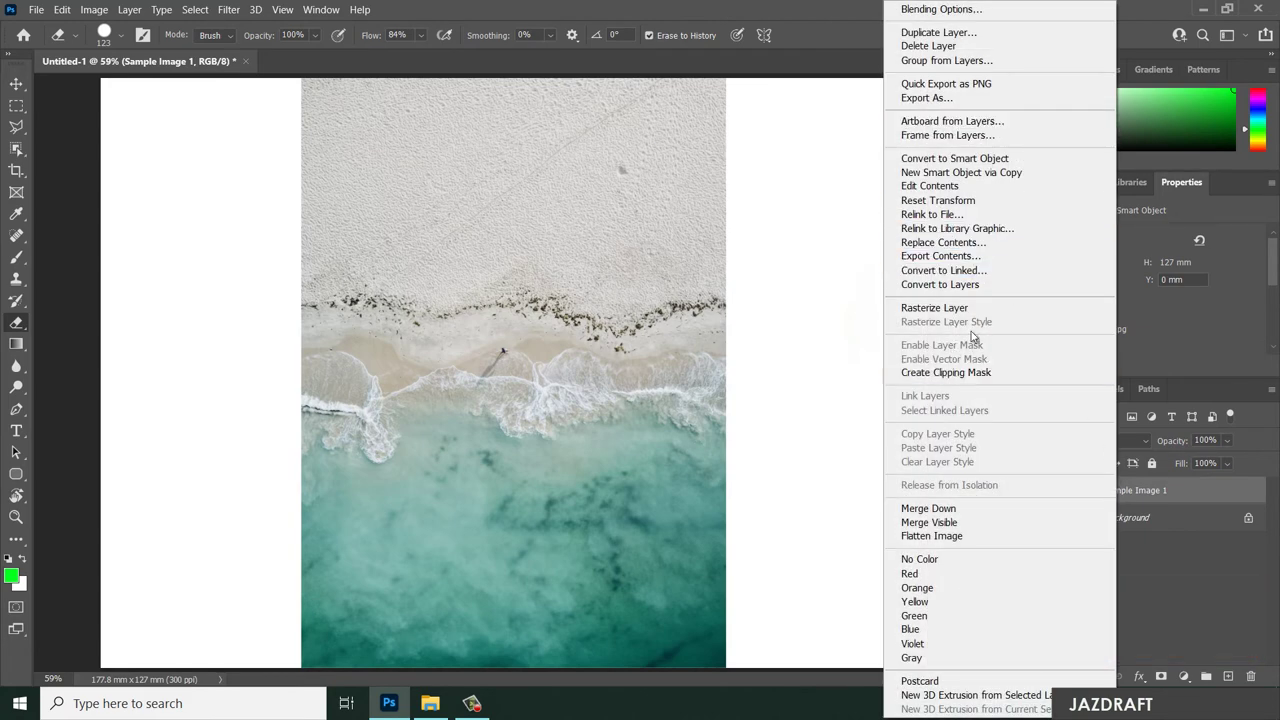
{"action": "right_click", "coordinate": [1158, 494]}
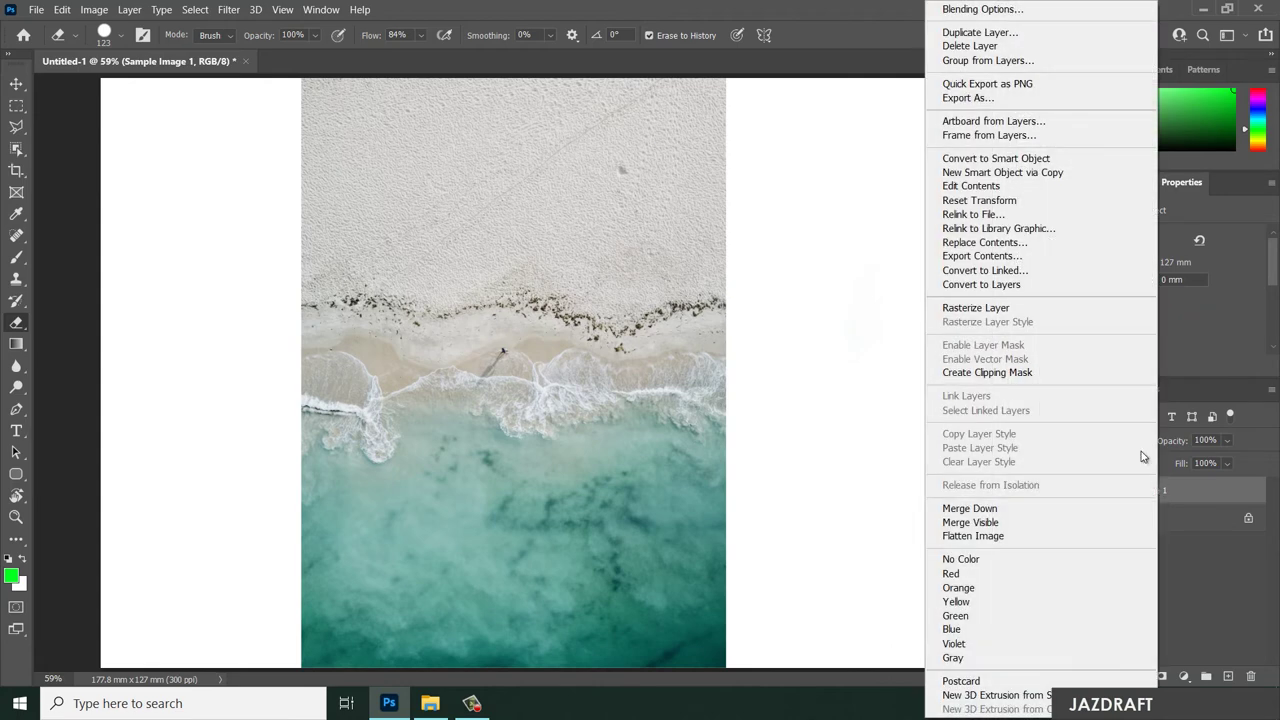
{"action": "left_click", "coordinate": [975, 308]}
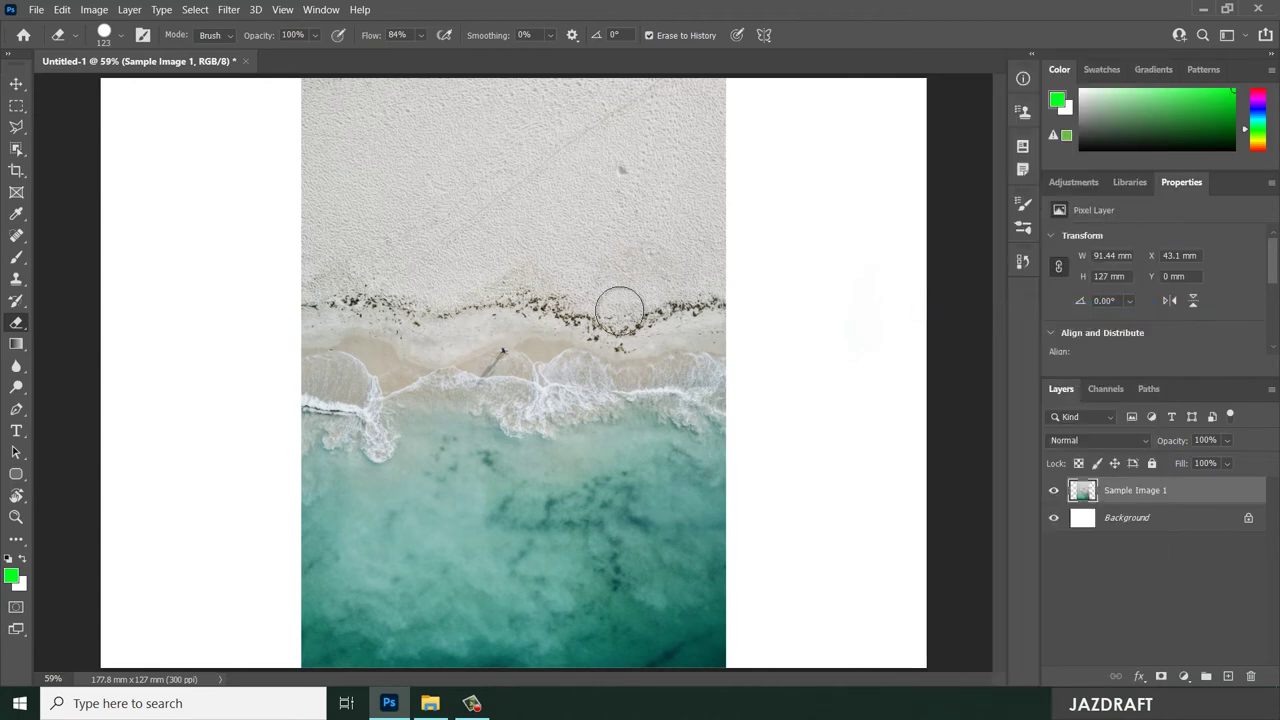
Erase a diagonal swipe, dabs and a blob on the sand, and a band across the water.
{"action": "mouse_move", "coordinate": [683, 176]}
{"action": "left_mouse_down"}
{"action": "mouse_move", "coordinate": [629, 283]}
{"action": "mouse_move", "coordinate": [720, 297]}
{"action": "mouse_move", "coordinate": [423, 366]}
{"action": "mouse_move", "coordinate": [483, 357]}
{"action": "left_mouse_up"}
{"action": "left_click", "coordinate": [497, 348]}
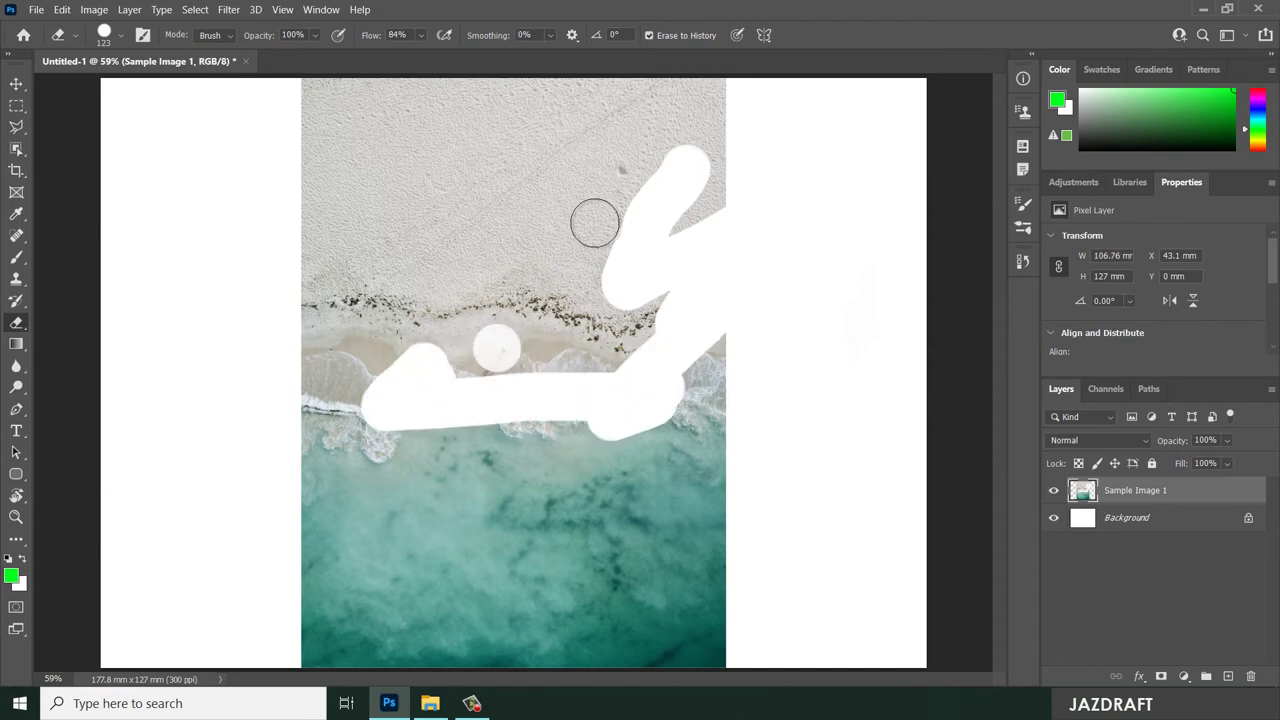
{"action": "left_click", "coordinate": [619, 167]}
{"action": "left_click_drag", "start_coordinate": [443, 148], "coordinate": [490, 205]}
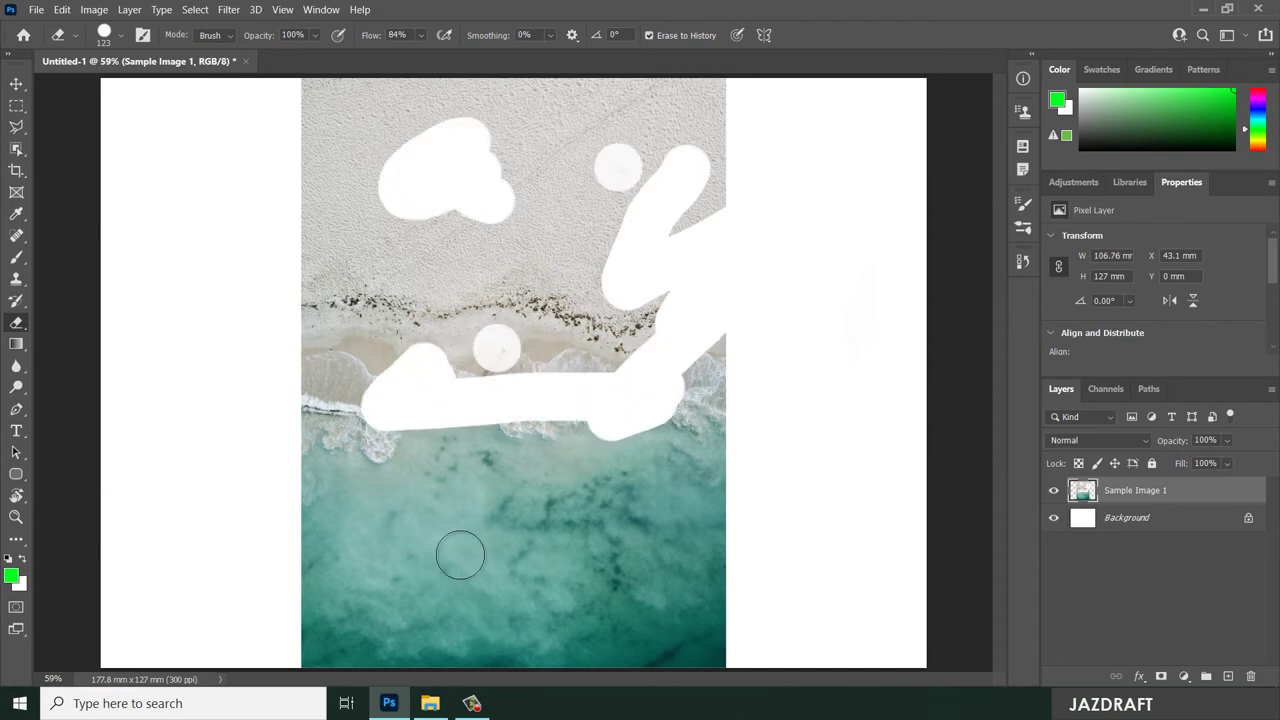
{"action": "mouse_move", "coordinate": [400, 525]}
{"action": "left_mouse_down"}
{"action": "mouse_move", "coordinate": [473, 562]}
{"action": "mouse_move", "coordinate": [583, 585]}
{"action": "mouse_move", "coordinate": [643, 505]}
{"action": "left_mouse_up"}
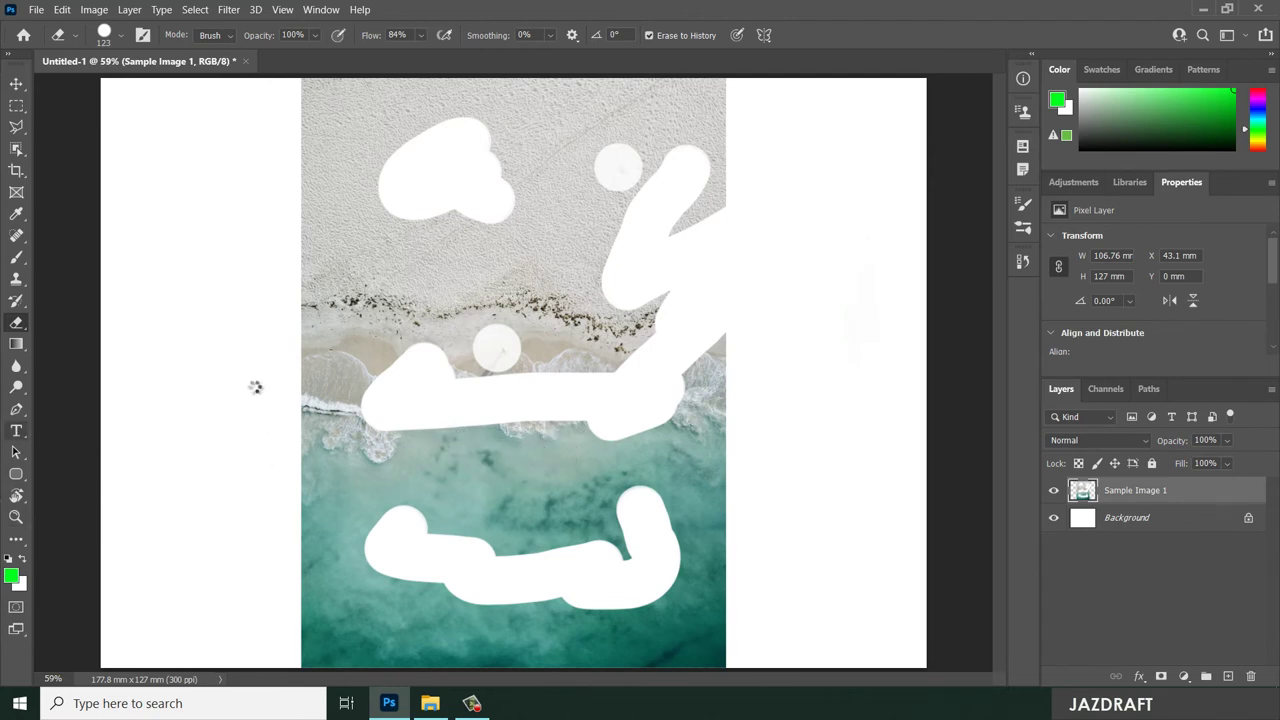
Add 'asd' text over the beach photo and colour it black (000000).
{"action": "key", "text": "t"}
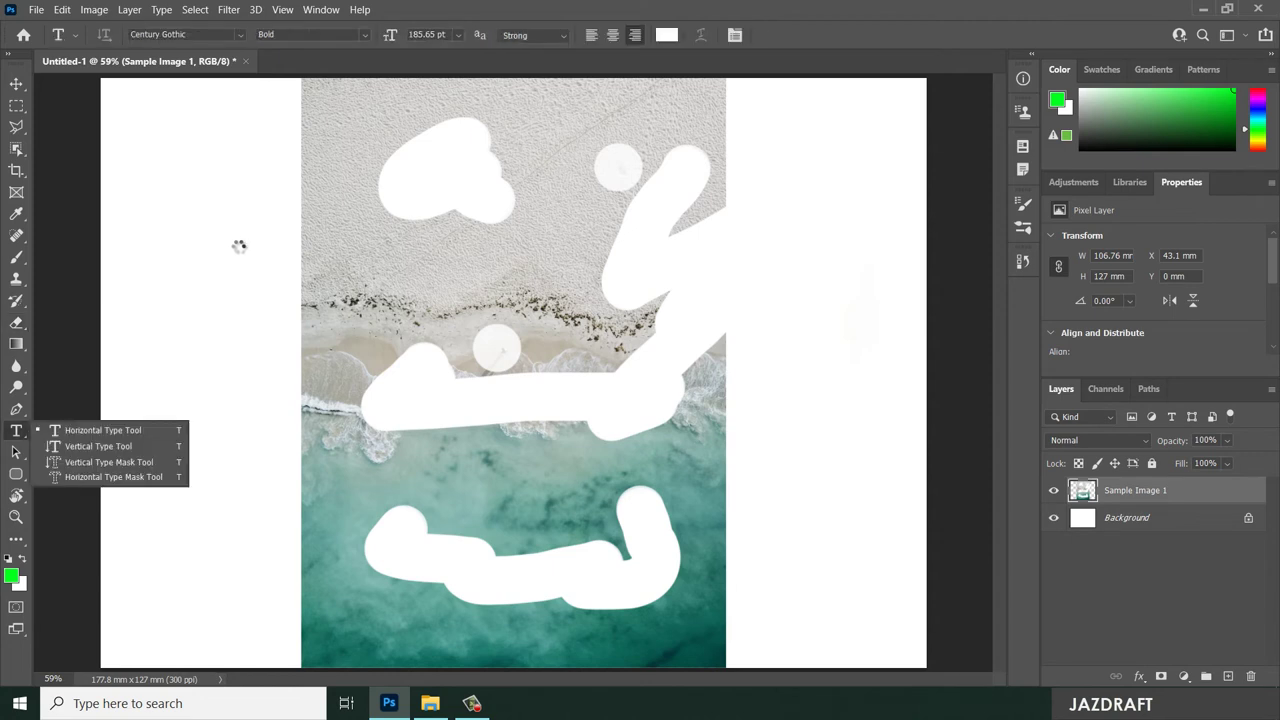
{"action": "left_click", "coordinate": [275, 294]}
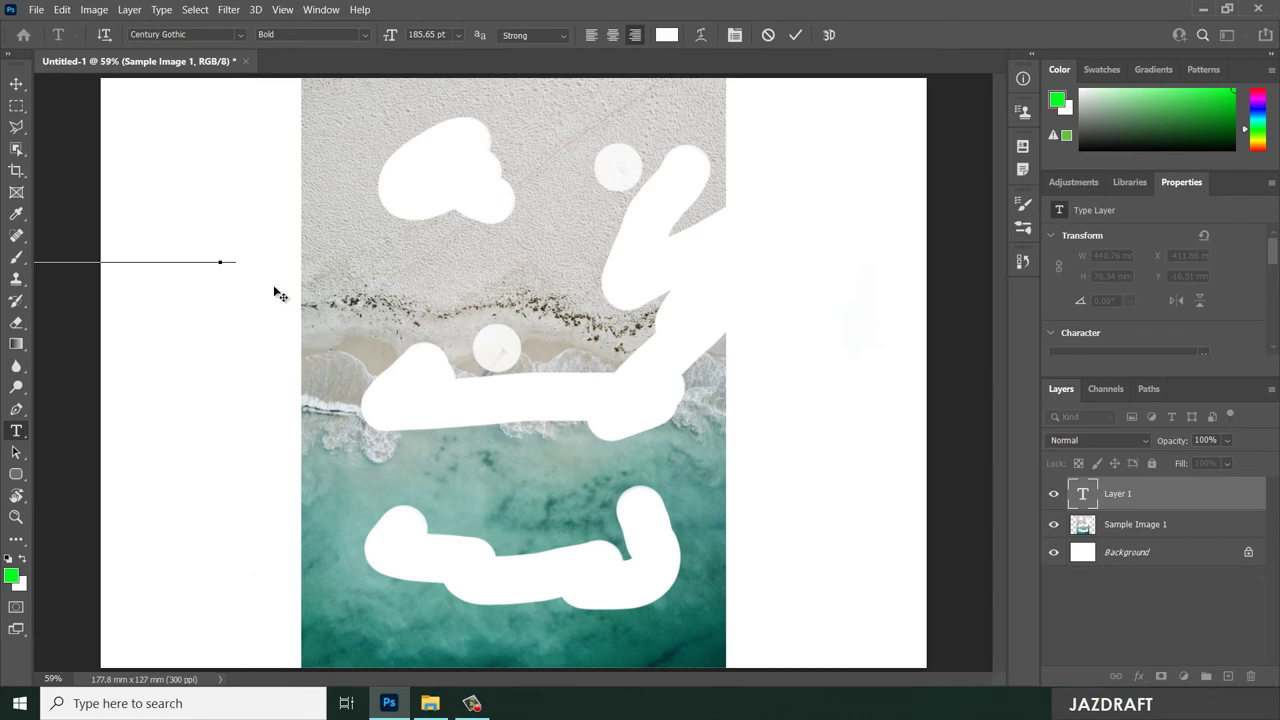
{"action": "left_click_drag", "start_coordinate": [275, 288], "coordinate": [750, 486]}
{"action": "key", "text": "ctrl+a"}
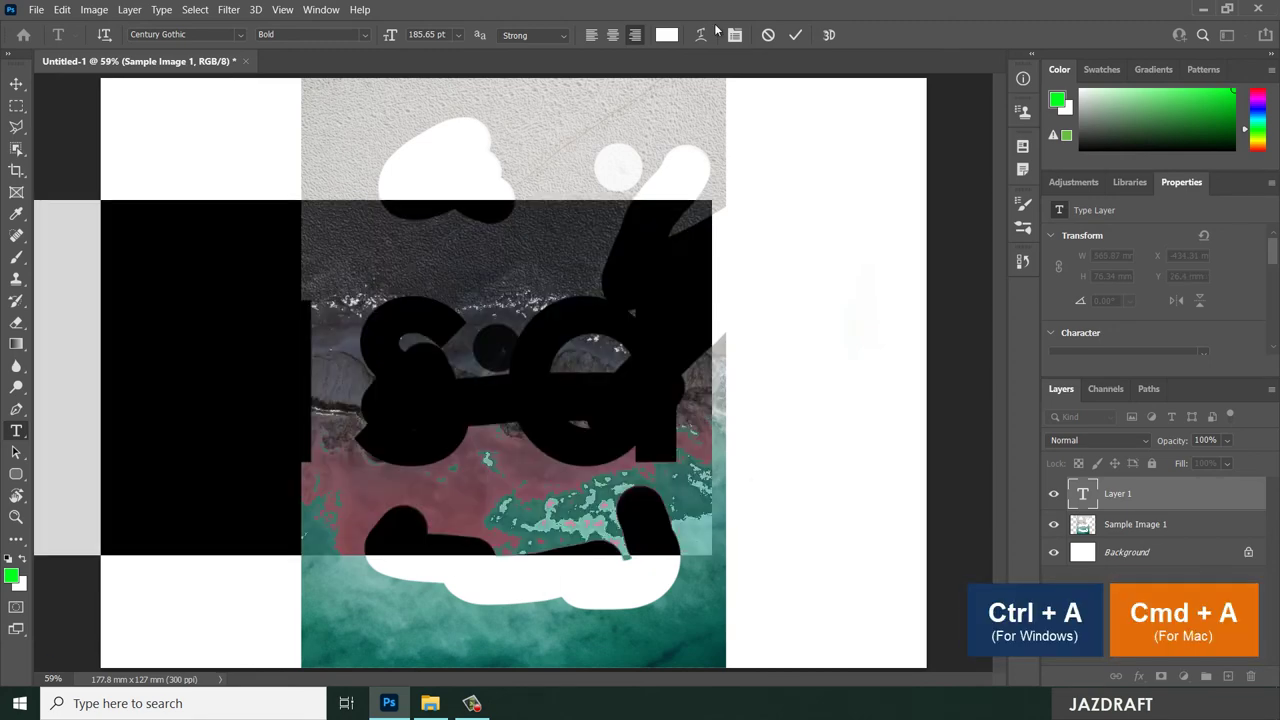
{"action": "left_click", "coordinate": [667, 35]}
{"action": "type", "text": "000000"}
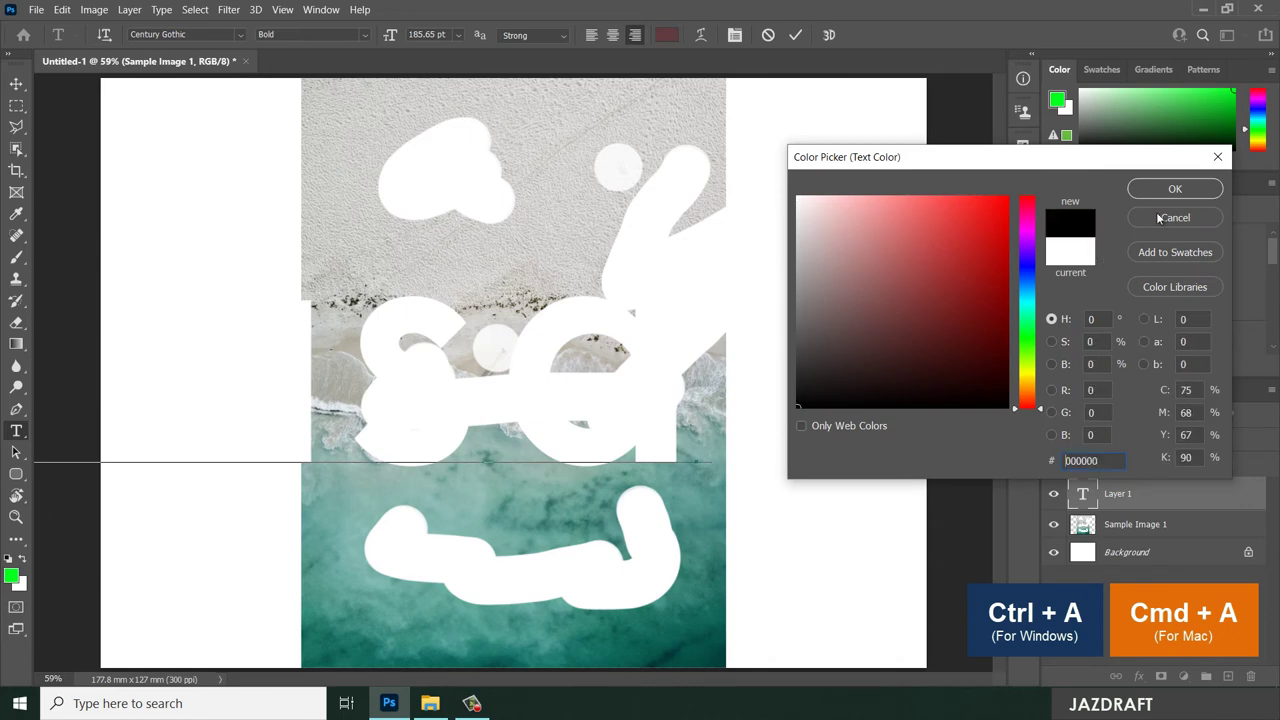
{"action": "left_click", "coordinate": [1191, 197]}
{"action": "left_click", "coordinate": [796, 35]}
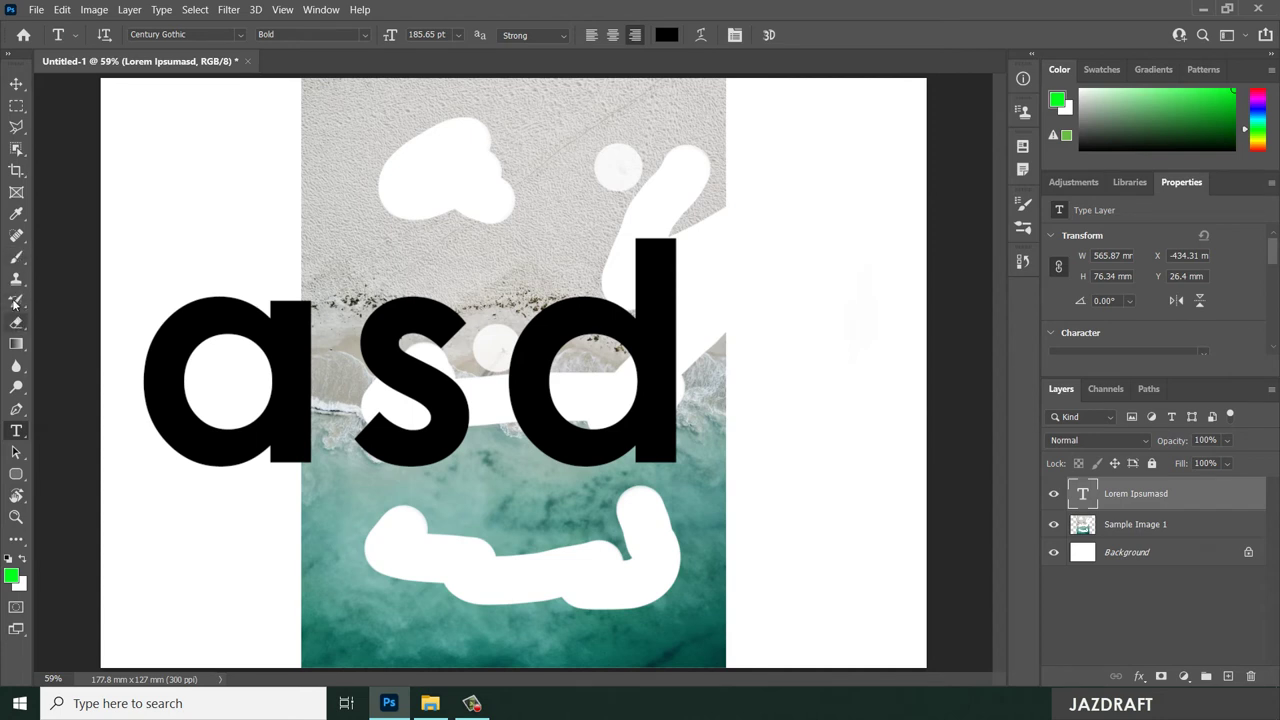
With the standard Eraser, rasterize the asd text layer, undo it, then rasterize it again.
{"action": "right_click", "coordinate": [17, 323]}
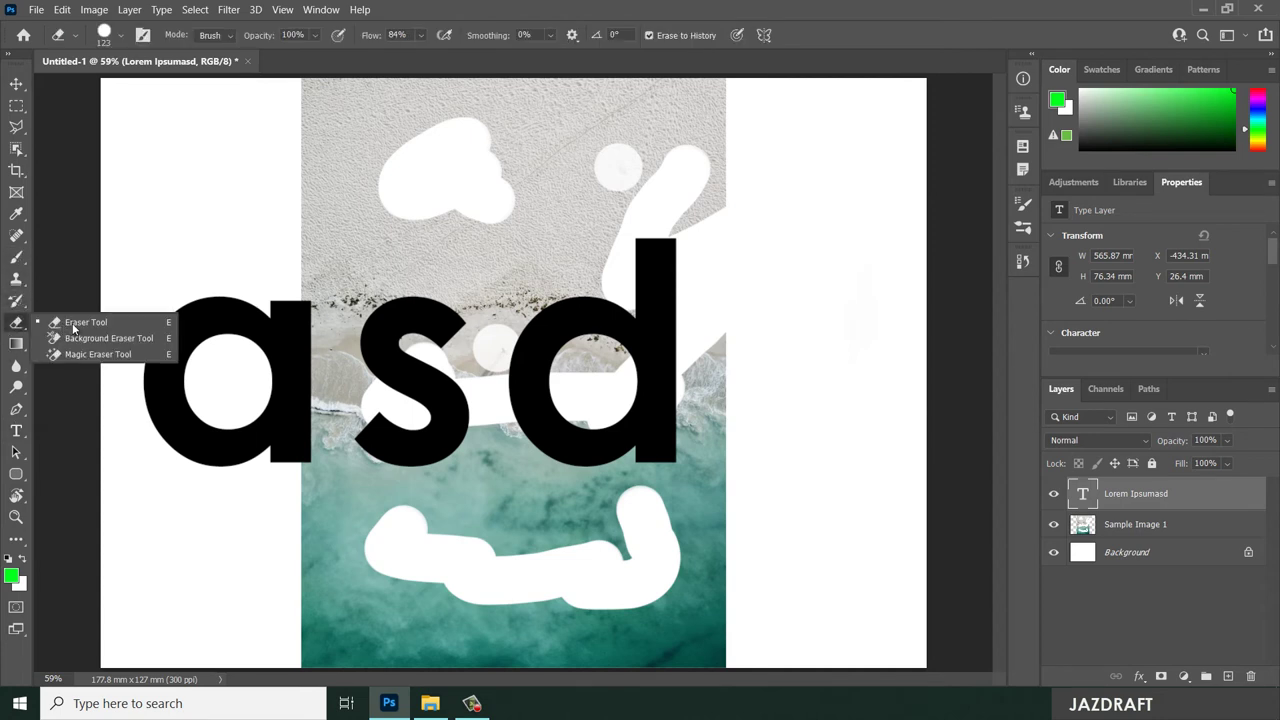
{"action": "left_click", "coordinate": [95, 323]}
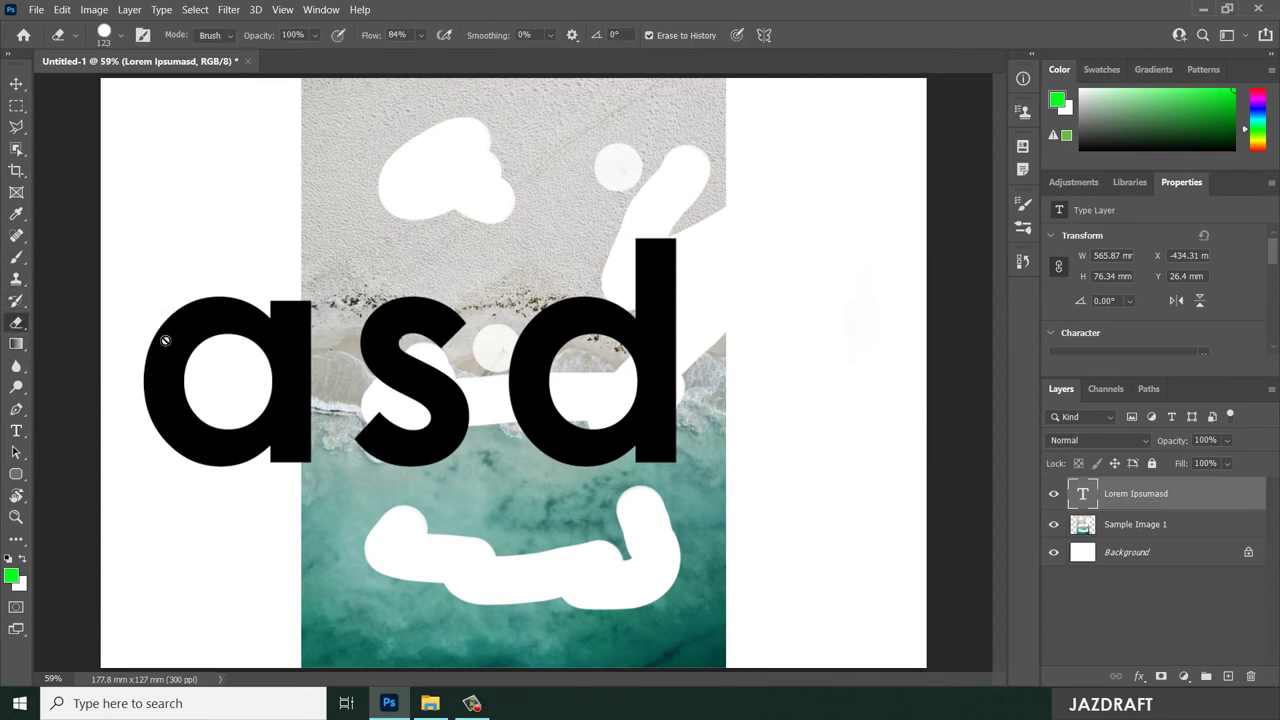
{"action": "left_click", "coordinate": [657, 336]}
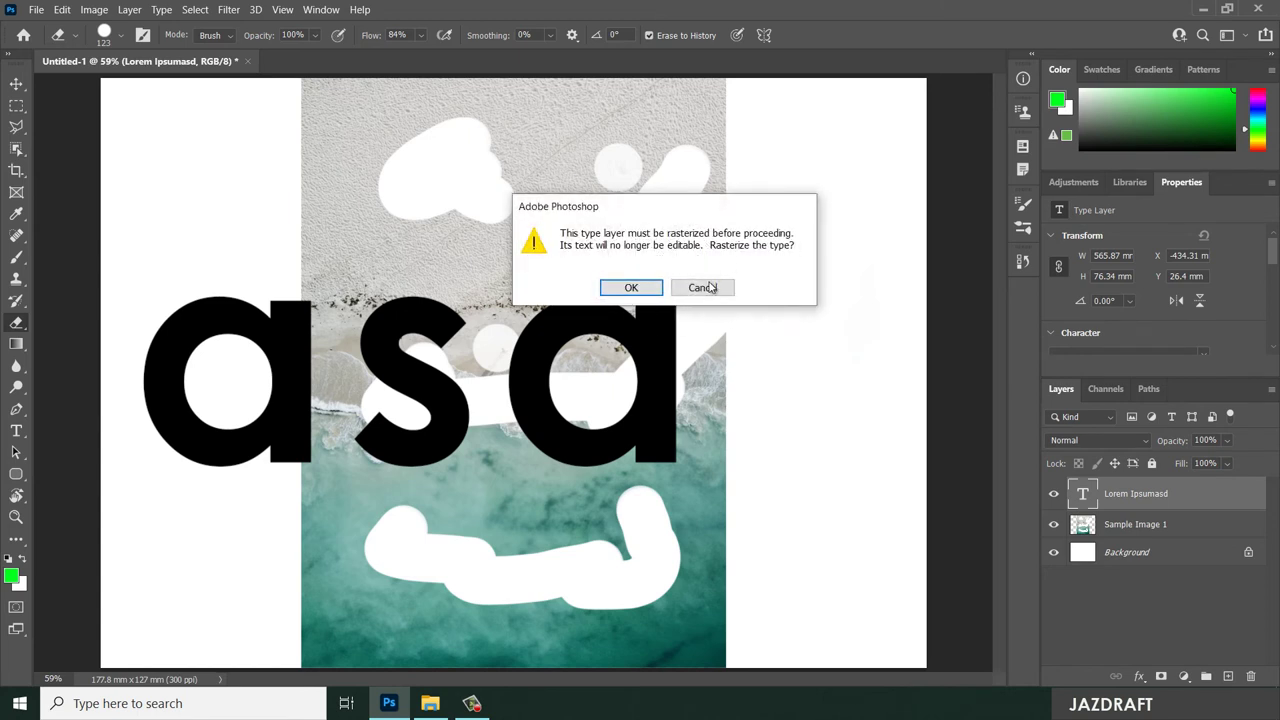
{"action": "left_click", "coordinate": [631, 287]}
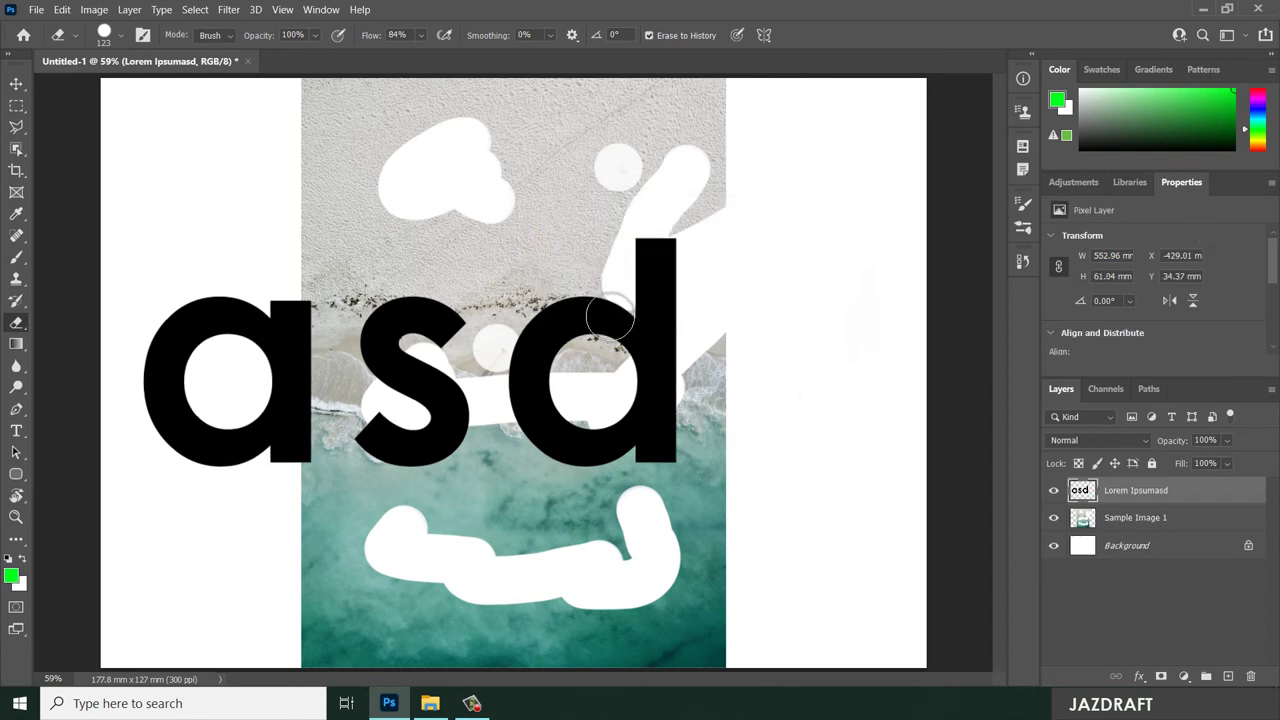
{"action": "key", "text": "ctrl+z"}
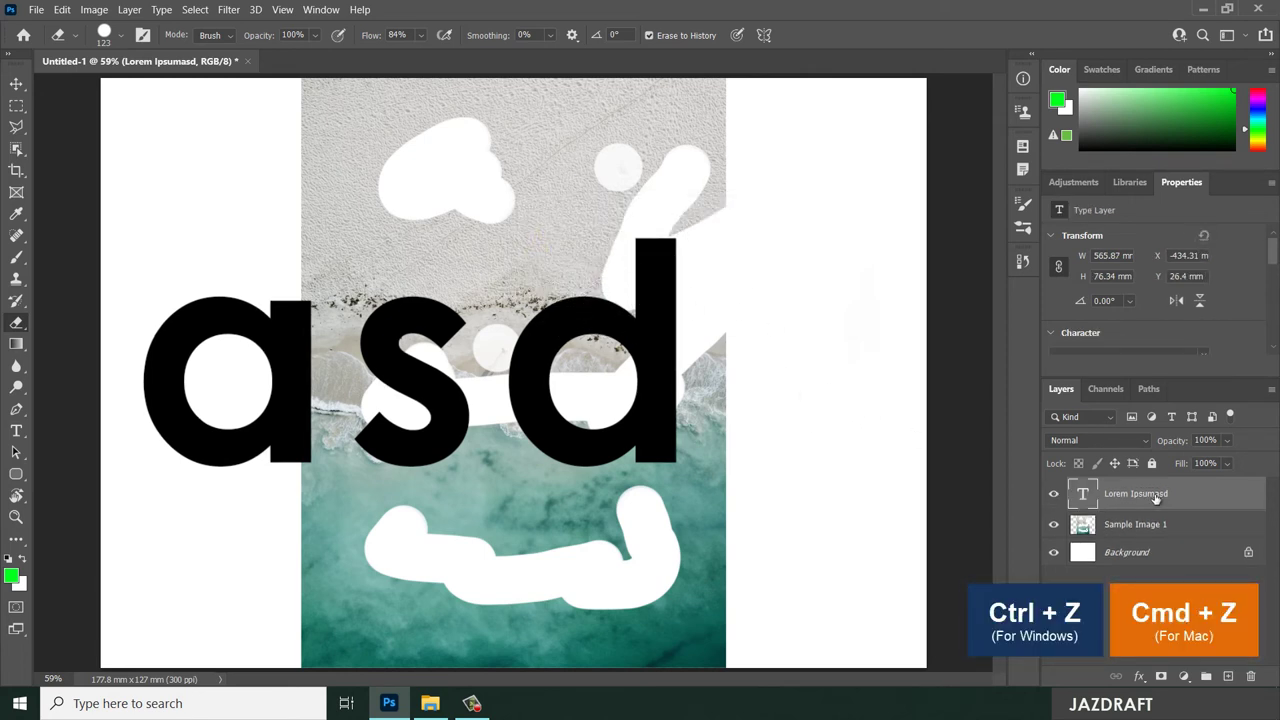
{"action": "left_click", "coordinate": [657, 280]}
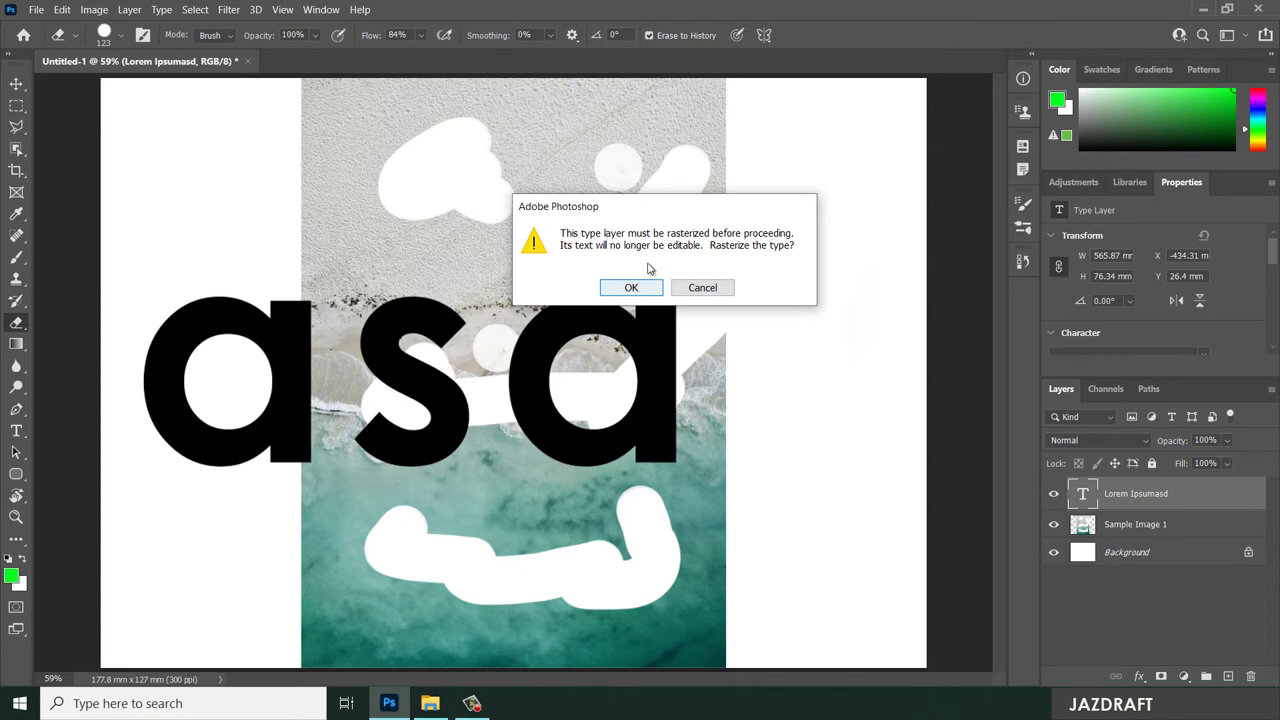
{"action": "left_click", "coordinate": [631, 286]}
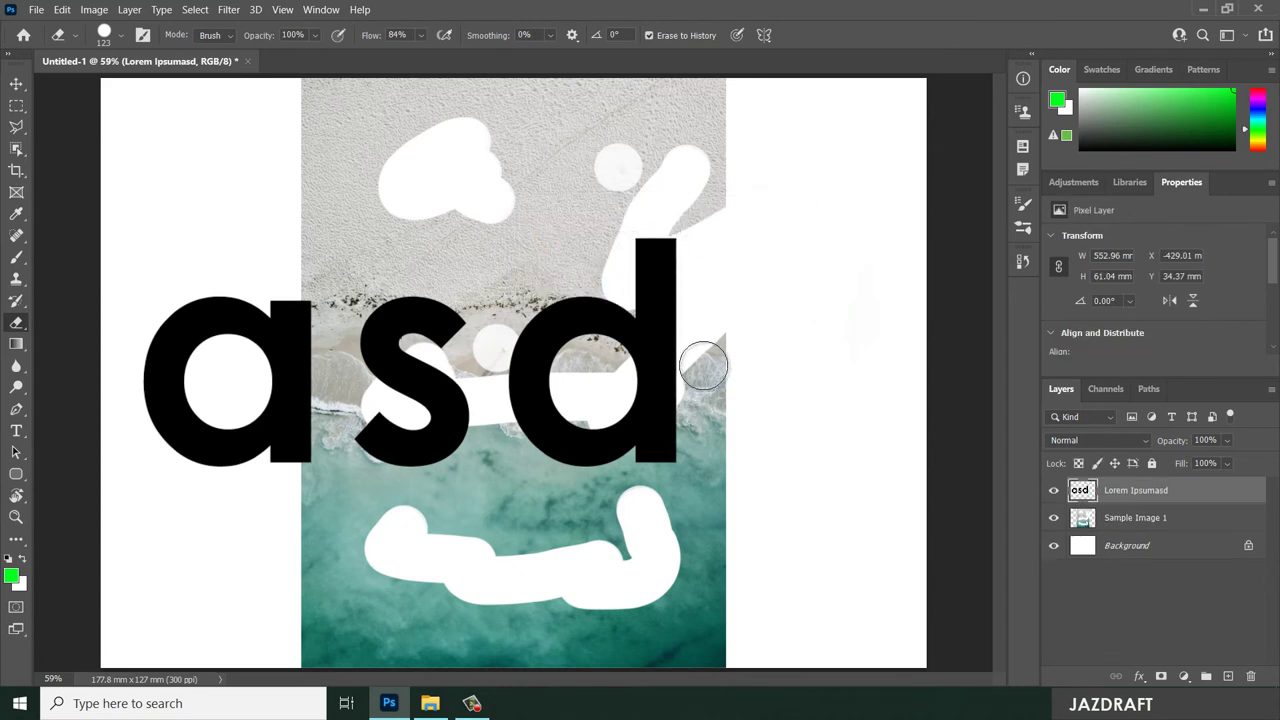
Erase the d ascender, most of the s, and vertical strips through the black asd letters.
{"action": "mouse_move", "coordinate": [673, 243]}
{"action": "left_mouse_down"}
{"action": "mouse_move", "coordinate": [612, 318]}
{"action": "mouse_move", "coordinate": [565, 345]}
{"action": "mouse_move", "coordinate": [640, 440]}
{"action": "left_mouse_up"}
{"action": "mouse_move", "coordinate": [353, 395]}
{"action": "left_mouse_down"}
{"action": "mouse_move", "coordinate": [384, 441]}
{"action": "mouse_move", "coordinate": [440, 418]}
{"action": "mouse_move", "coordinate": [411, 316]}
{"action": "mouse_move", "coordinate": [446, 308]}
{"action": "mouse_move", "coordinate": [265, 322]}
{"action": "mouse_move", "coordinate": [293, 308]}
{"action": "mouse_move", "coordinate": [284, 439]}
{"action": "mouse_move", "coordinate": [229, 458]}
{"action": "mouse_move", "coordinate": [181, 383]}
{"action": "mouse_move", "coordinate": [227, 313]}
{"action": "mouse_move", "coordinate": [250, 435]}
{"action": "left_mouse_up"}
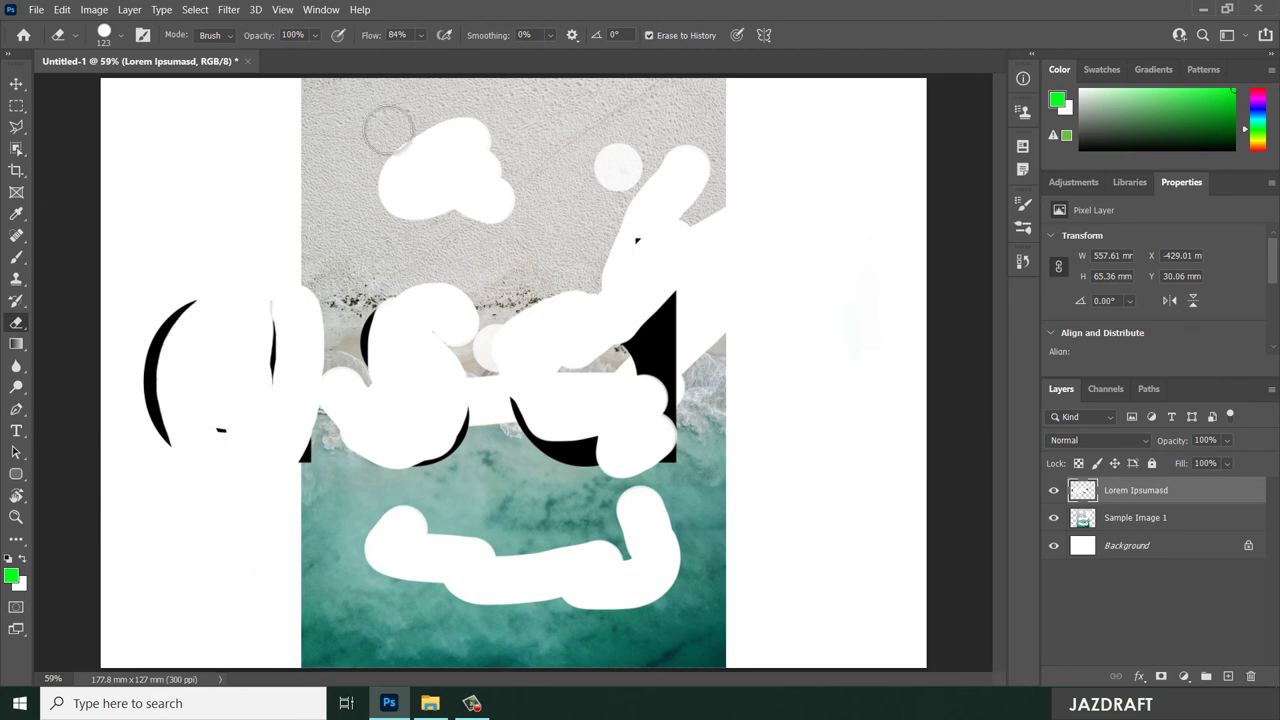
{"action": "left_click_drag", "start_coordinate": [388, 131], "coordinate": [380, 306]}
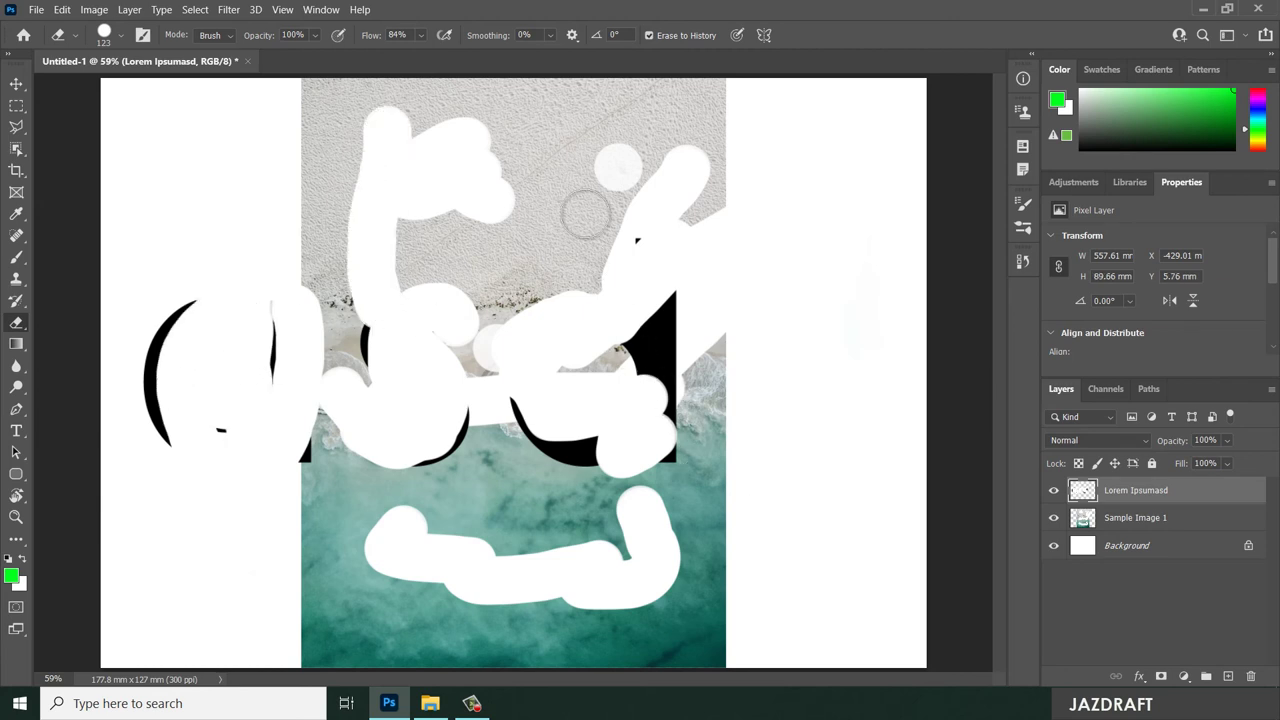
{"action": "left_click_drag", "start_coordinate": [586, 209], "coordinate": [572, 355]}
{"action": "left_click_drag", "start_coordinate": [673, 128], "coordinate": [664, 290]}
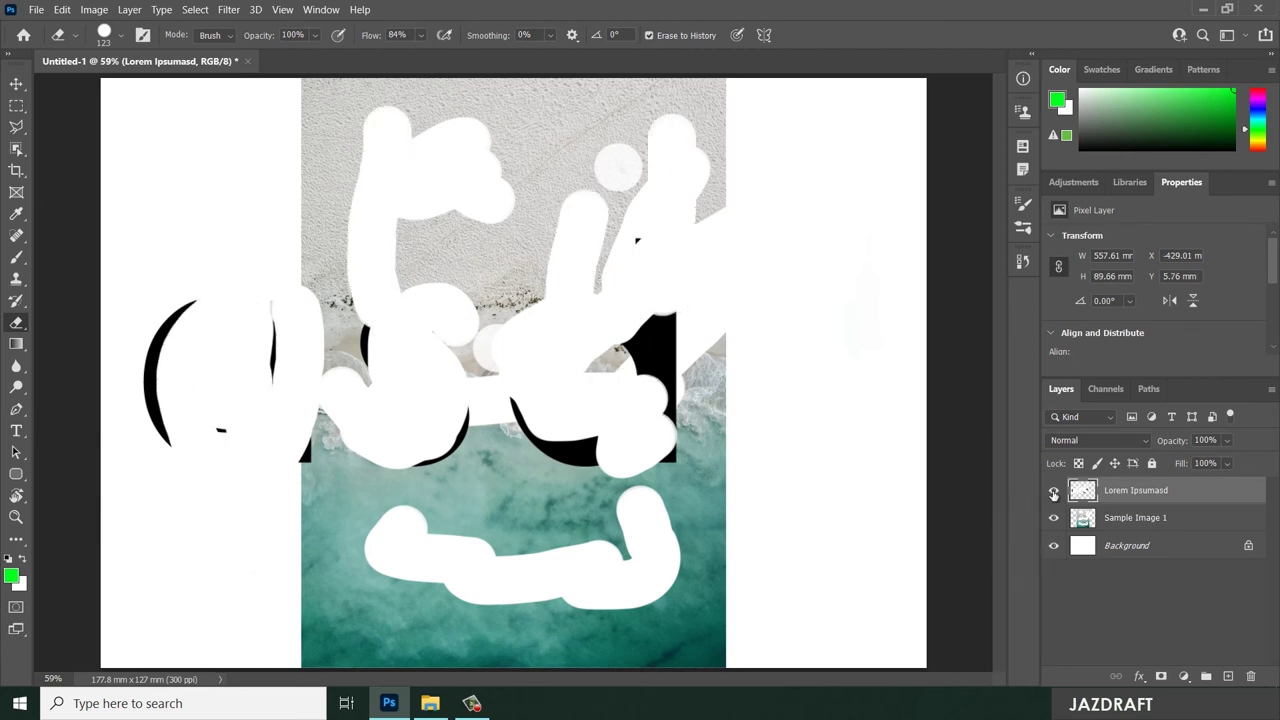
Toggle visibility of the text and beach photo layers, then reselect the Lorem Ipsumasd layer.
{"action": "left_click", "coordinate": [1053, 491]}
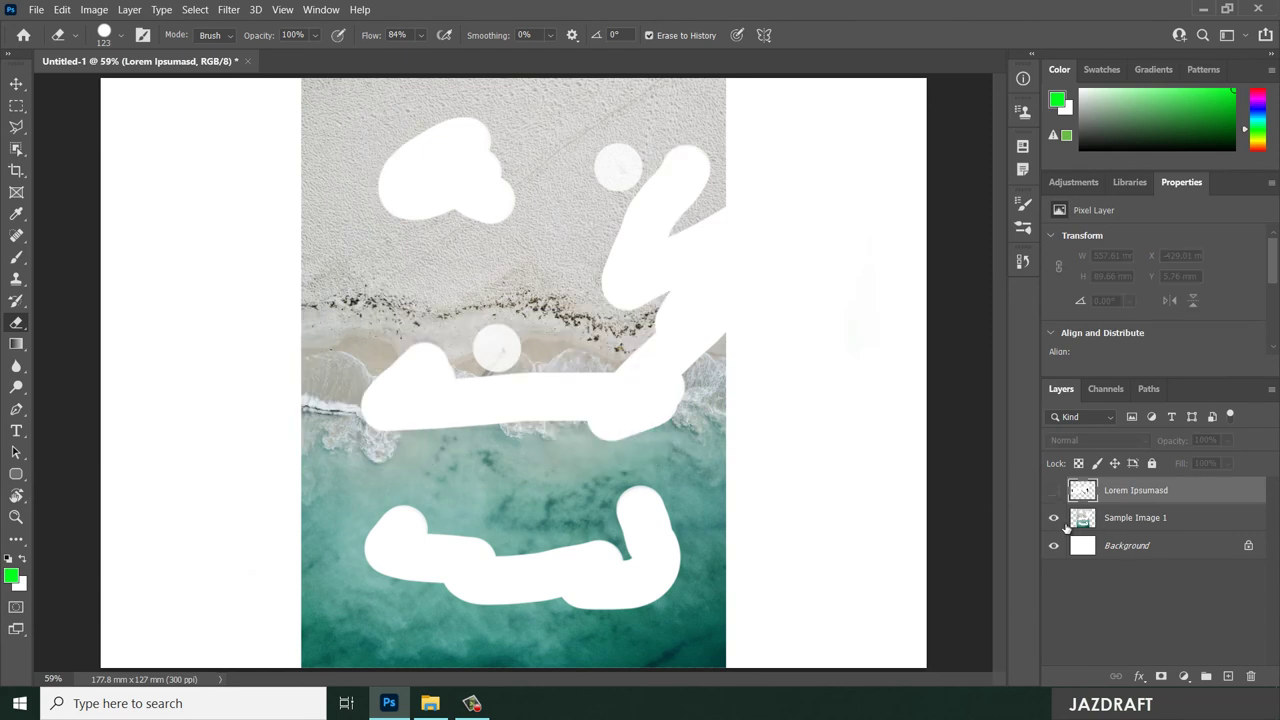
{"action": "left_click", "coordinate": [1055, 519]}
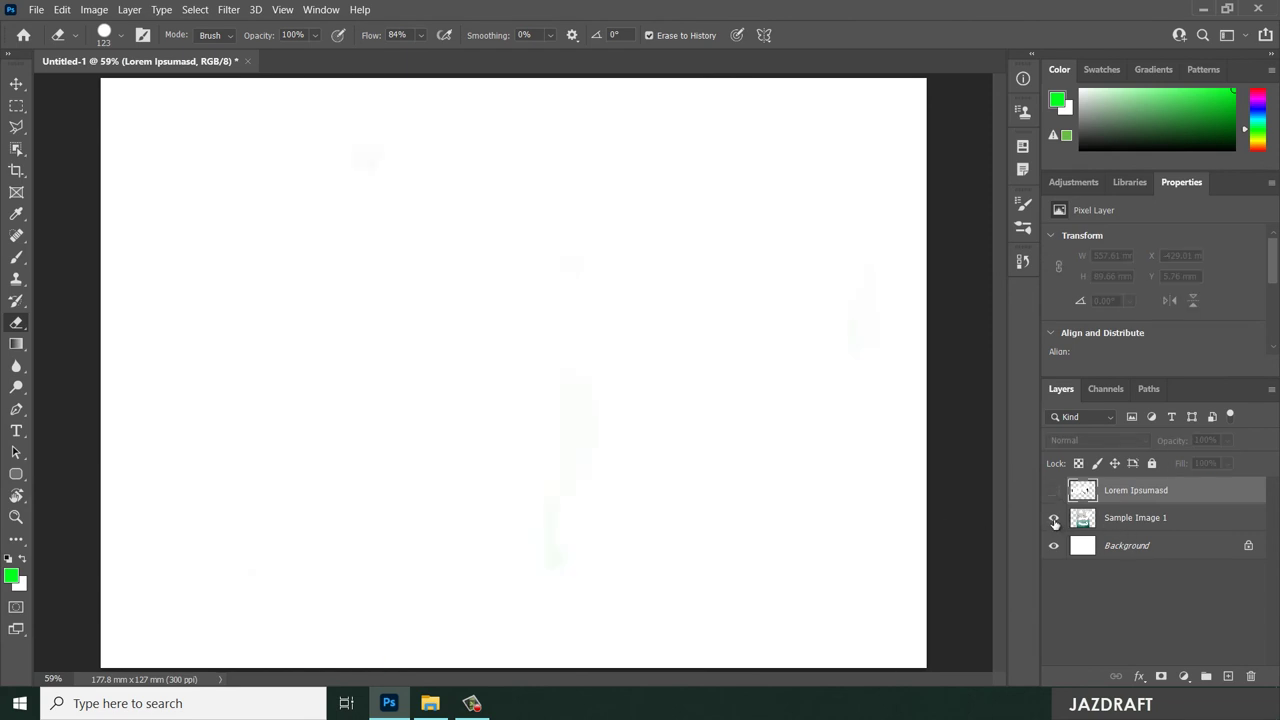
{"action": "left_click", "coordinate": [1054, 519]}
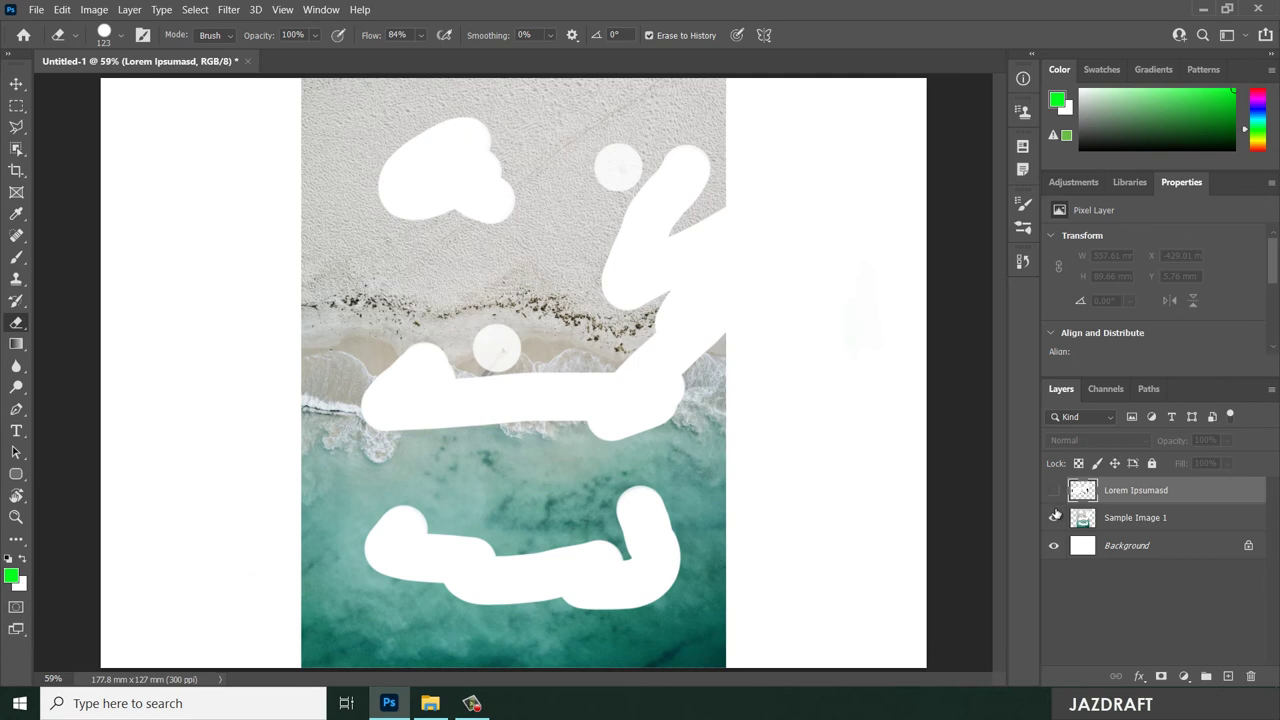
{"action": "left_click", "coordinate": [1054, 490]}
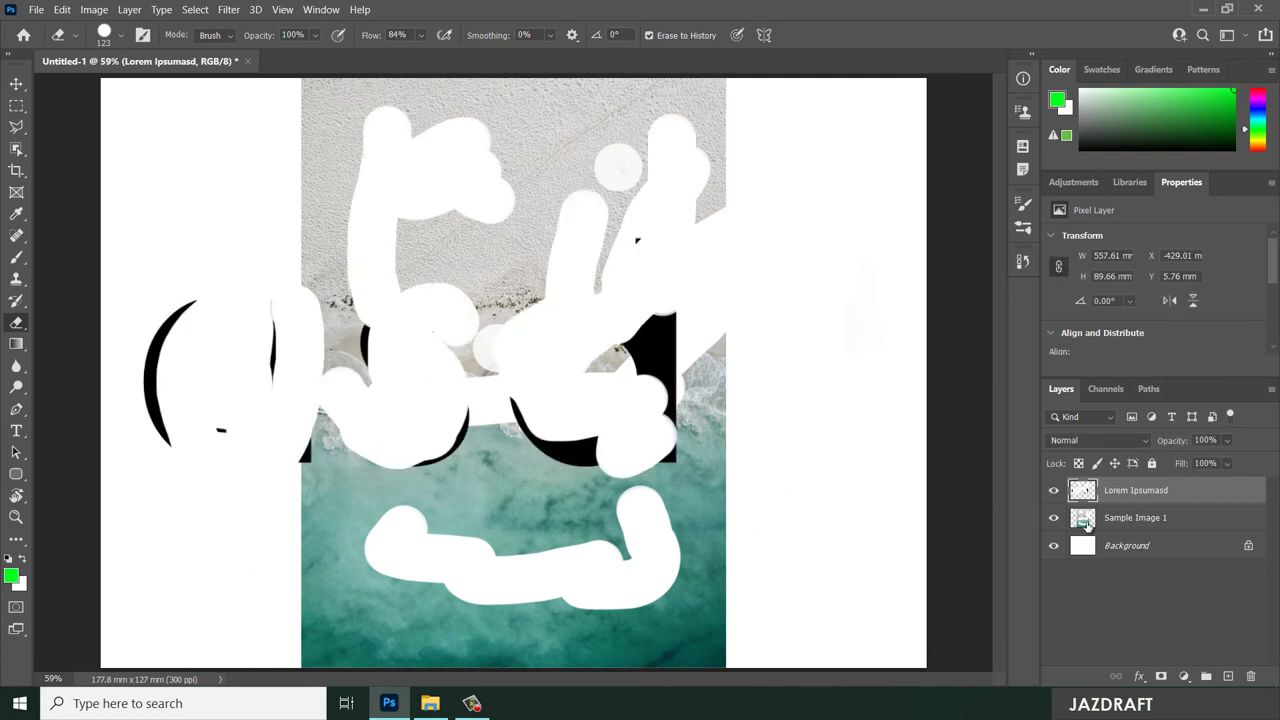
{"action": "left_click", "coordinate": [1181, 519]}
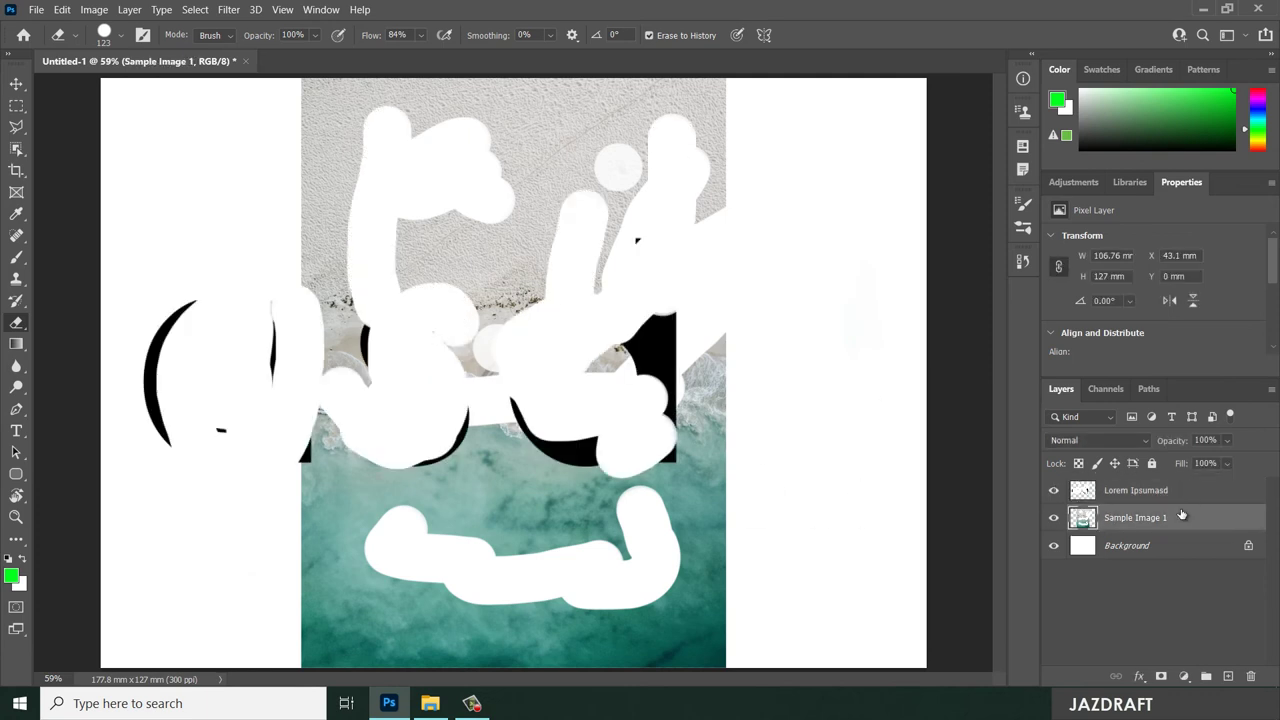
{"action": "left_click", "coordinate": [1190, 495]}
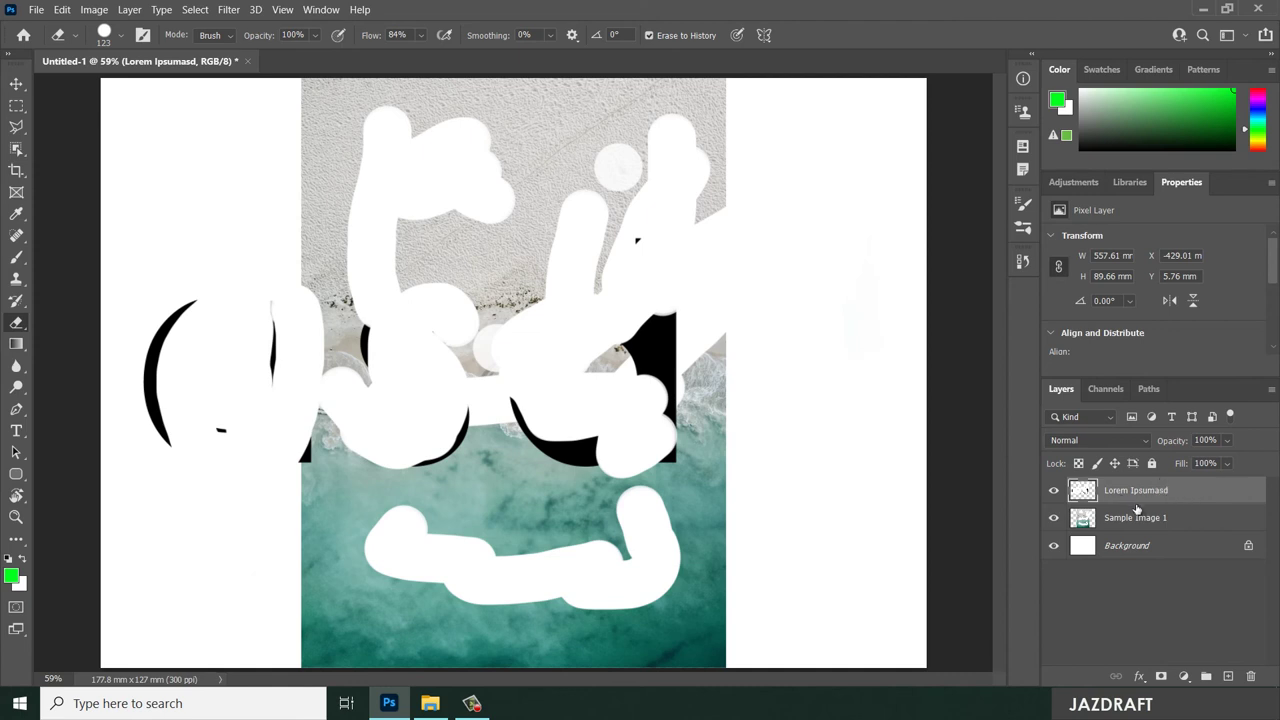
Erase the last black letter strokes on the left and enlarge the Eraser brush to 1300 px.
{"action": "mouse_move", "coordinate": [227, 286]}
{"action": "left_mouse_down"}
{"action": "mouse_move", "coordinate": [192, 312]}
{"action": "mouse_move", "coordinate": [234, 423]}
{"action": "mouse_move", "coordinate": [271, 437]}
{"action": "mouse_move", "coordinate": [371, 317]}
{"action": "mouse_move", "coordinate": [343, 129]}
{"action": "mouse_move", "coordinate": [614, 123]}
{"action": "mouse_move", "coordinate": [286, 388]}
{"action": "mouse_move", "coordinate": [632, 539]}
{"action": "mouse_move", "coordinate": [520, 449]}
{"action": "mouse_move", "coordinate": [795, 580]}
{"action": "mouse_move", "coordinate": [721, 594]}
{"action": "mouse_move", "coordinate": [663, 334]}
{"action": "mouse_move", "coordinate": [703, 645]}
{"action": "mouse_move", "coordinate": [711, 274]}
{"action": "mouse_move", "coordinate": [659, 427]}
{"action": "mouse_move", "coordinate": [543, 117]}
{"action": "mouse_move", "coordinate": [597, 203]}
{"action": "mouse_move", "coordinate": [643, 189]}
{"action": "mouse_move", "coordinate": [614, 143]}
{"action": "mouse_move", "coordinate": [457, 271]}
{"action": "mouse_move", "coordinate": [729, 629]}
{"action": "mouse_move", "coordinate": [265, 377]}
{"action": "left_mouse_up"}
{"action": "key", "text": "bracketright"}
{"action": "key", "text": "bracketright"}
{"action": "key", "text": "bracketright"}
{"action": "key", "text": "bracketright"}
{"action": "key", "text": "bracketright"}
{"action": "key", "text": "bracketright"}
{"action": "key", "text": "bracketright"}
{"action": "key", "text": "bracketright"}
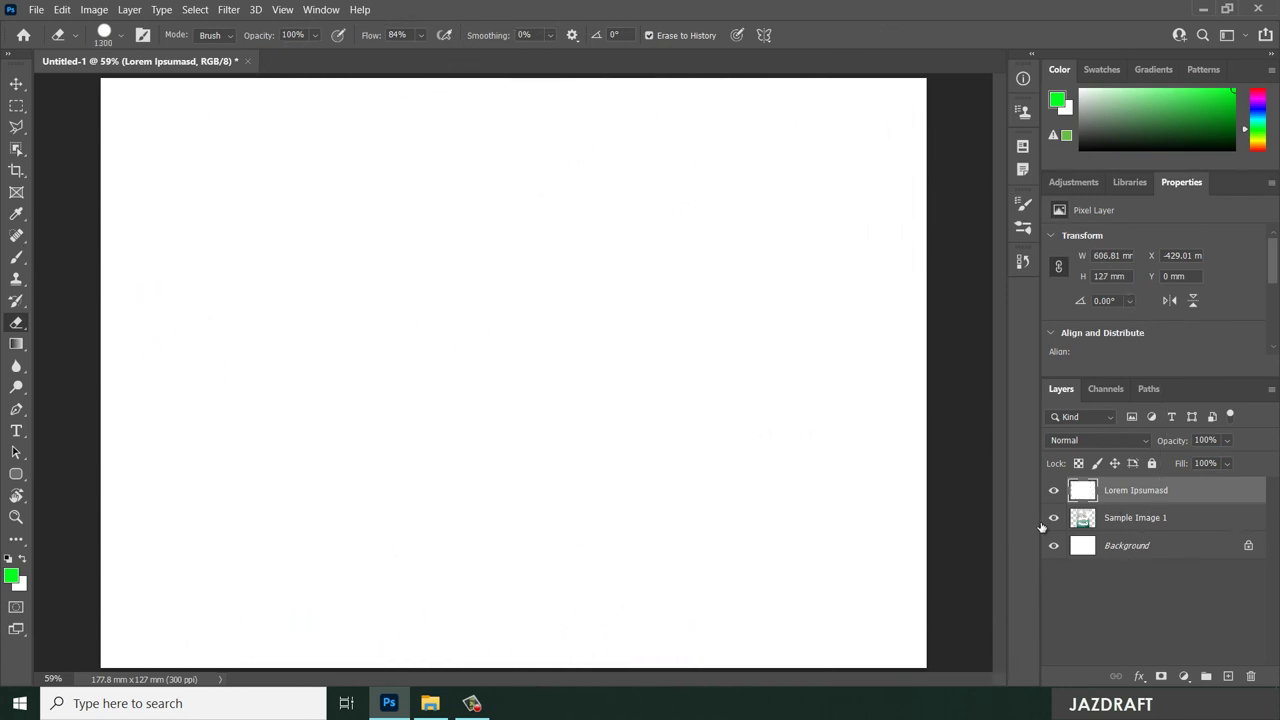
Hide Lorem Ipsumasd, target Sample Image 1, shrink the Eraser to 250 px, and erase across the photo.
{"action": "left_click", "coordinate": [1051, 491]}
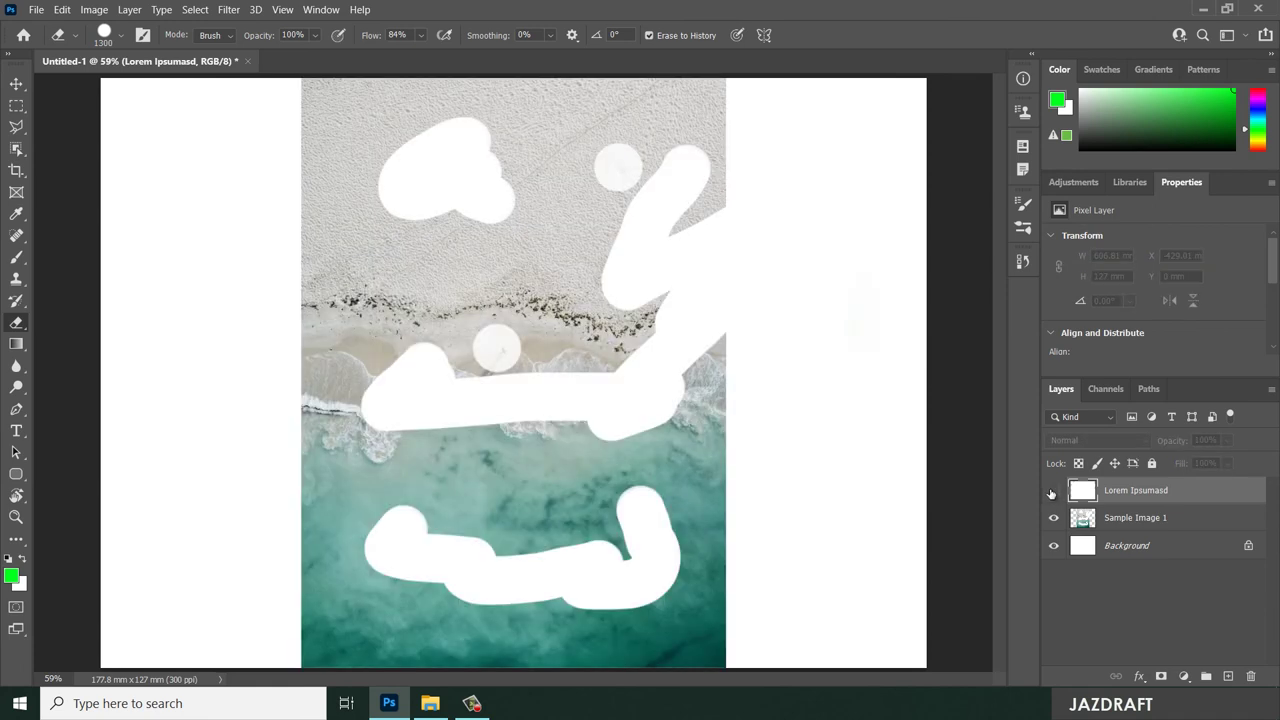
{"action": "left_click", "coordinate": [1140, 518]}
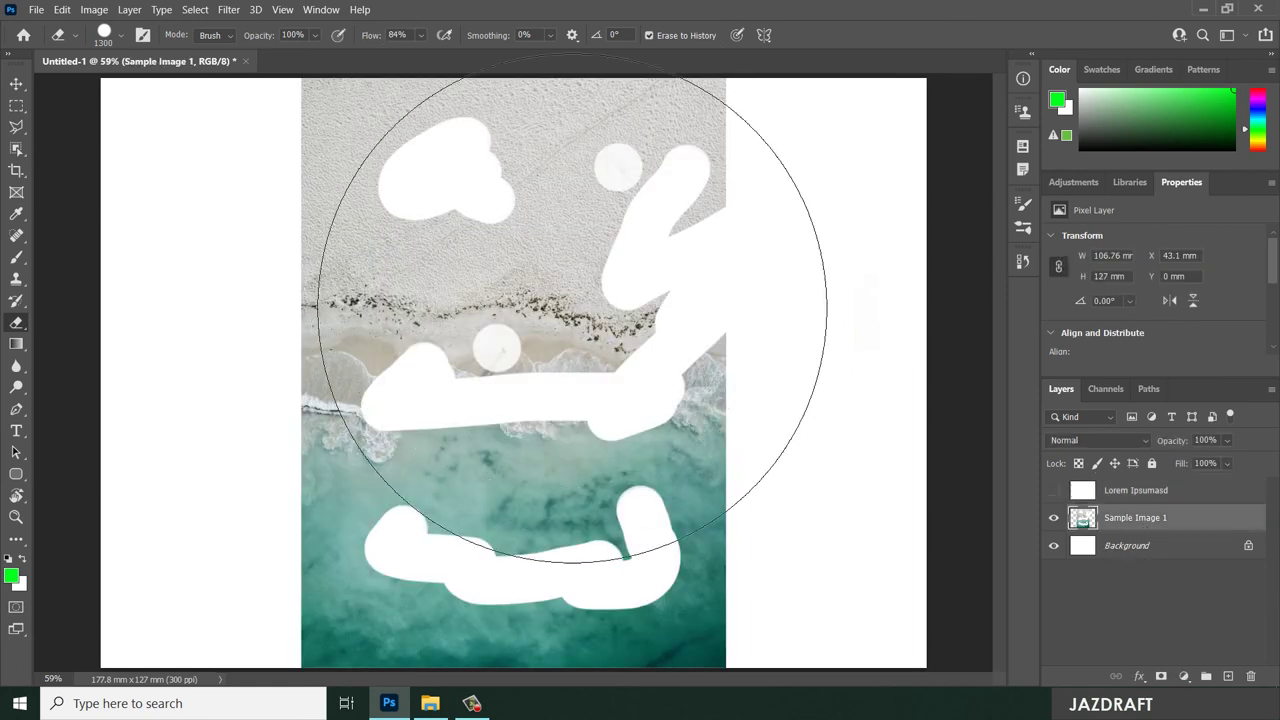
{"action": "key", "text": "bracketleft"}
{"action": "key", "text": "bracketleft"}
{"action": "key", "text": "bracketleft"}
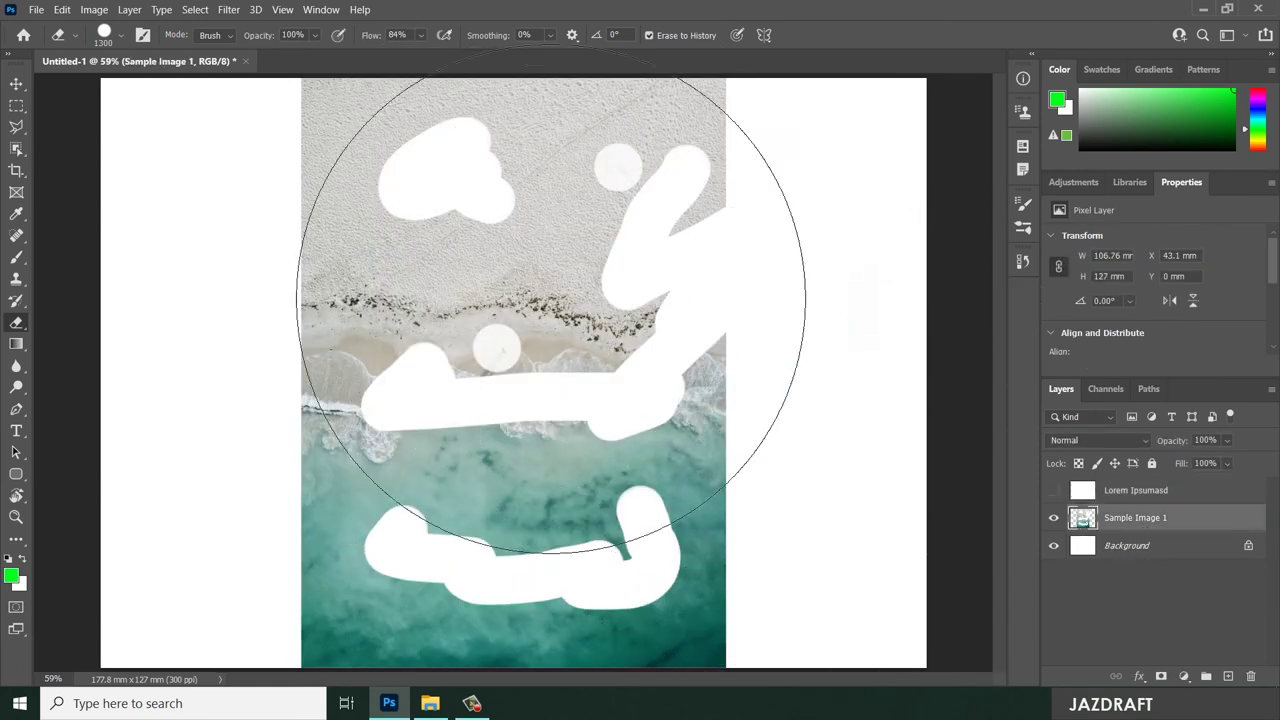
{"action": "key", "text": "bracketleft"}
{"action": "key", "text": "bracketleft"}
{"action": "key", "text": "bracketleft"}
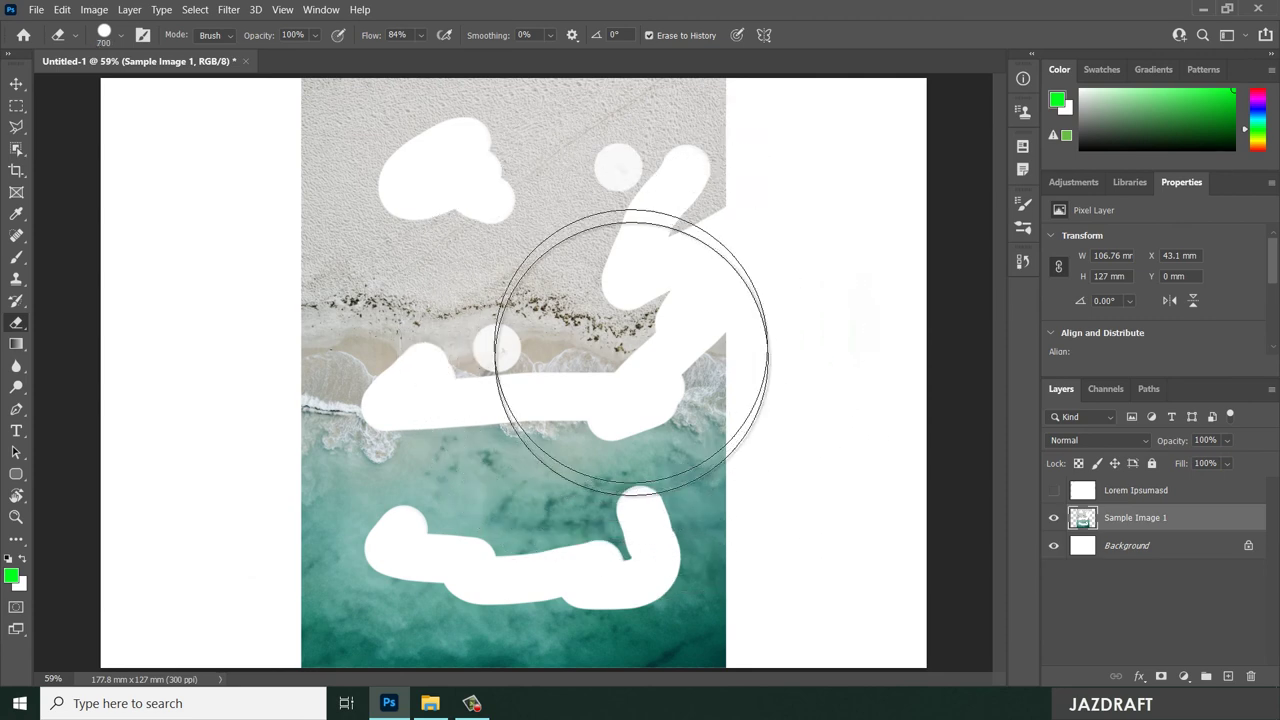
{"action": "key", "text": "bracketleft"}
{"action": "key", "text": "bracketleft"}
{"action": "key", "text": "bracketleft"}
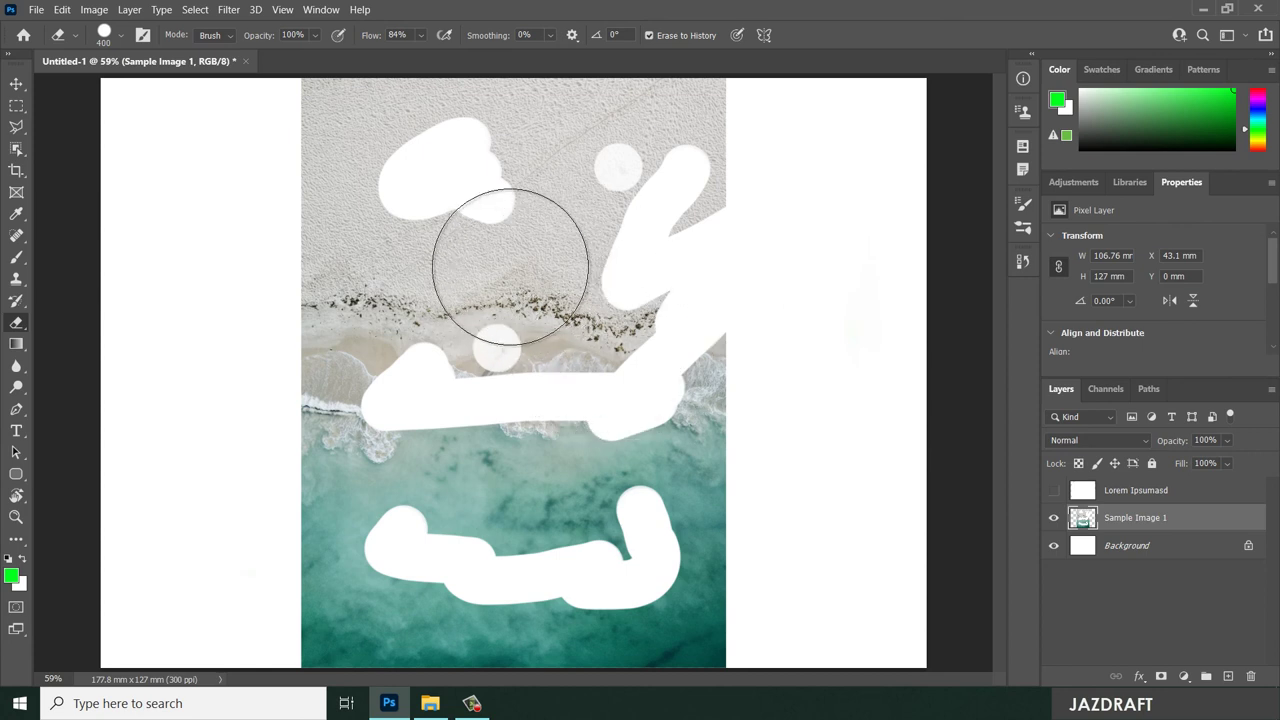
{"action": "key", "text": "bracketleft"}
{"action": "key", "text": "bracketleft"}
{"action": "key", "text": "bracketleft"}
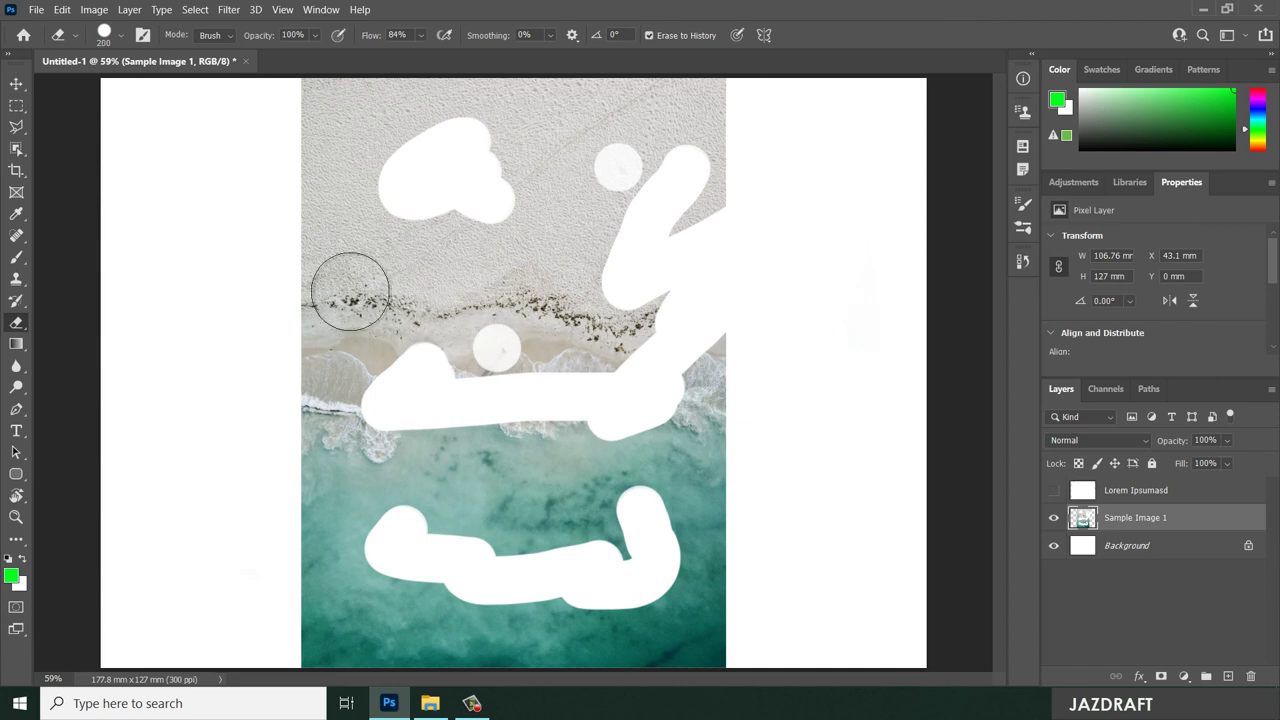
{"action": "mouse_move", "coordinate": [300, 274]}
{"action": "left_mouse_down"}
{"action": "mouse_move", "coordinate": [833, 260]}
{"action": "mouse_move", "coordinate": [500, 243]}
{"action": "mouse_move", "coordinate": [416, 181]}
{"action": "mouse_move", "coordinate": [454, 249]}
{"action": "mouse_move", "coordinate": [543, 213]}
{"action": "mouse_move", "coordinate": [605, 210]}
{"action": "mouse_move", "coordinate": [394, 130]}
{"action": "mouse_move", "coordinate": [358, 101]}
{"action": "mouse_move", "coordinate": [787, 101]}
{"action": "mouse_move", "coordinate": [706, 176]}
{"action": "mouse_move", "coordinate": [672, 443]}
{"action": "mouse_move", "coordinate": [729, 301]}
{"action": "mouse_move", "coordinate": [710, 623]}
{"action": "mouse_move", "coordinate": [622, 384]}
{"action": "mouse_move", "coordinate": [613, 522]}
{"action": "mouse_move", "coordinate": [622, 311]}
{"action": "mouse_move", "coordinate": [657, 702]}
{"action": "mouse_move", "coordinate": [559, 439]}
{"action": "mouse_move", "coordinate": [553, 339]}
{"action": "mouse_move", "coordinate": [544, 615]}
{"action": "mouse_move", "coordinate": [484, 393]}
{"action": "mouse_move", "coordinate": [475, 419]}
{"action": "mouse_move", "coordinate": [546, 697]}
{"action": "mouse_move", "coordinate": [534, 418]}
{"action": "mouse_move", "coordinate": [516, 323]}
{"action": "mouse_move", "coordinate": [394, 499]}
{"action": "mouse_move", "coordinate": [454, 646]}
{"action": "mouse_move", "coordinate": [432, 394]}
{"action": "mouse_move", "coordinate": [433, 485]}
{"action": "mouse_move", "coordinate": [725, 595]}
{"action": "left_mouse_up"}
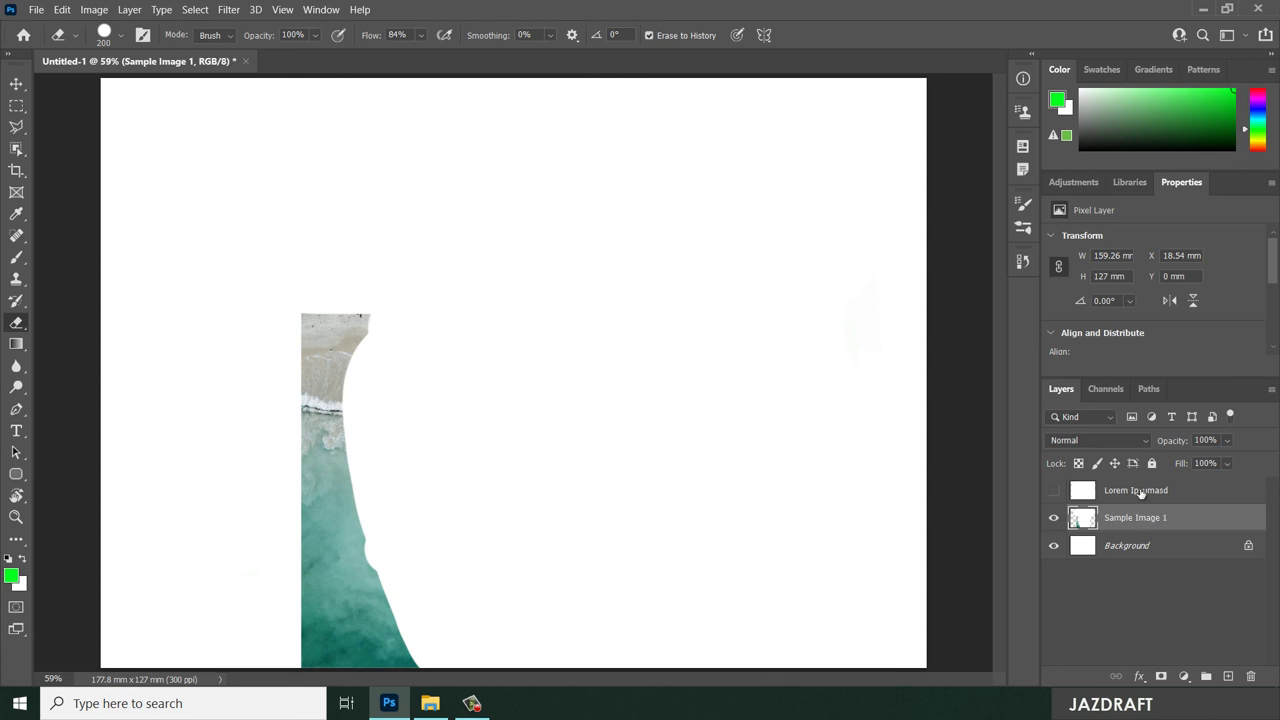
Select the Sample Image 1 layer and apply Lock All to it.
{"action": "left_click", "coordinate": [1200, 546]}
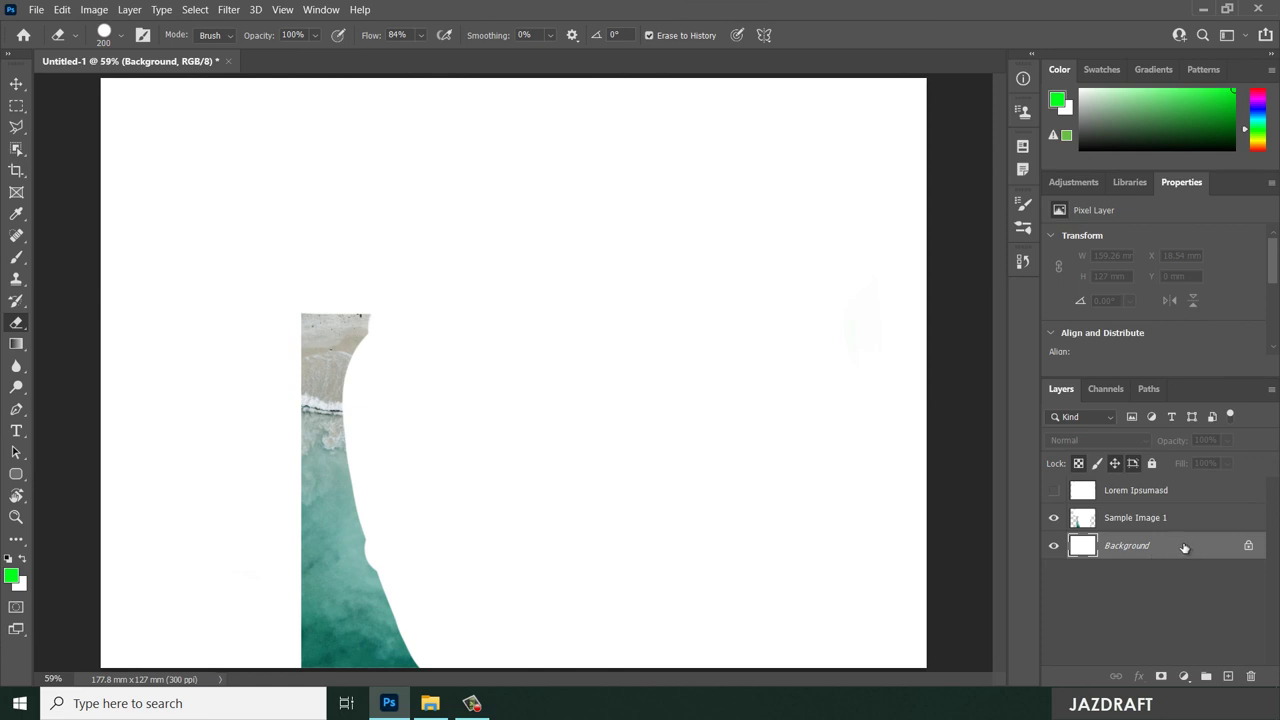
{"action": "left_click", "coordinate": [1146, 524]}
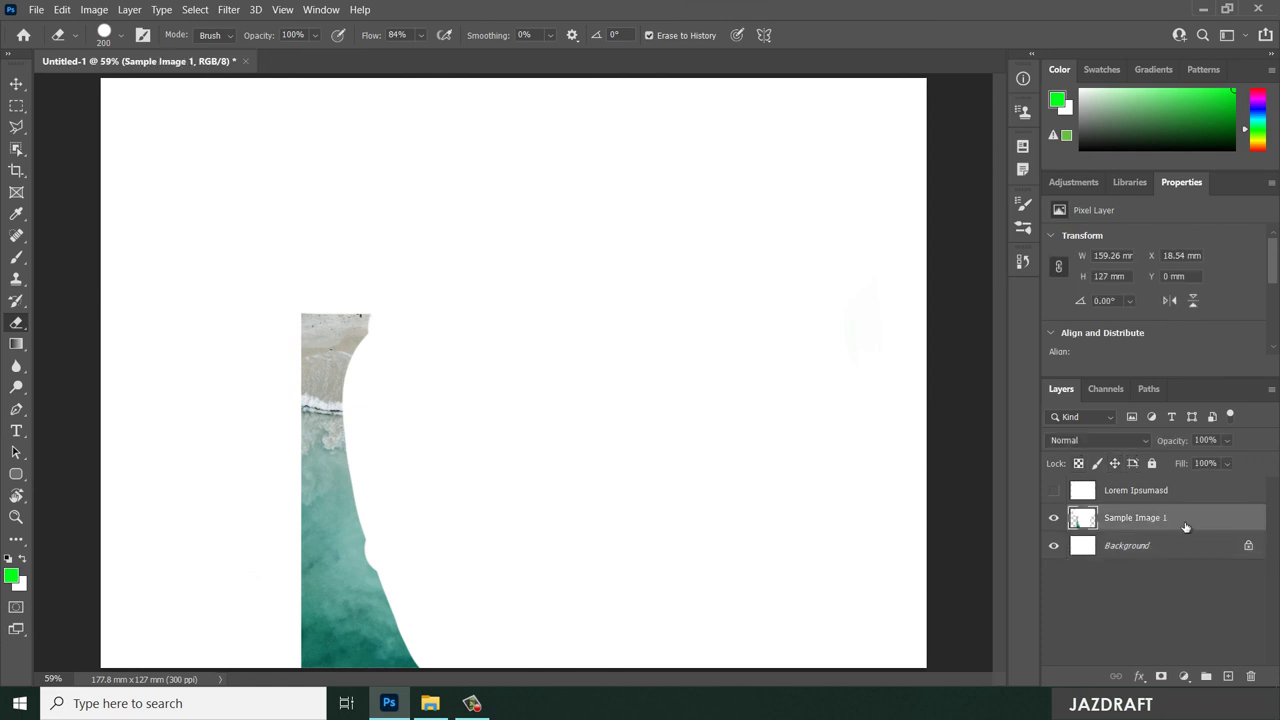
{"action": "left_click", "coordinate": [1152, 464]}
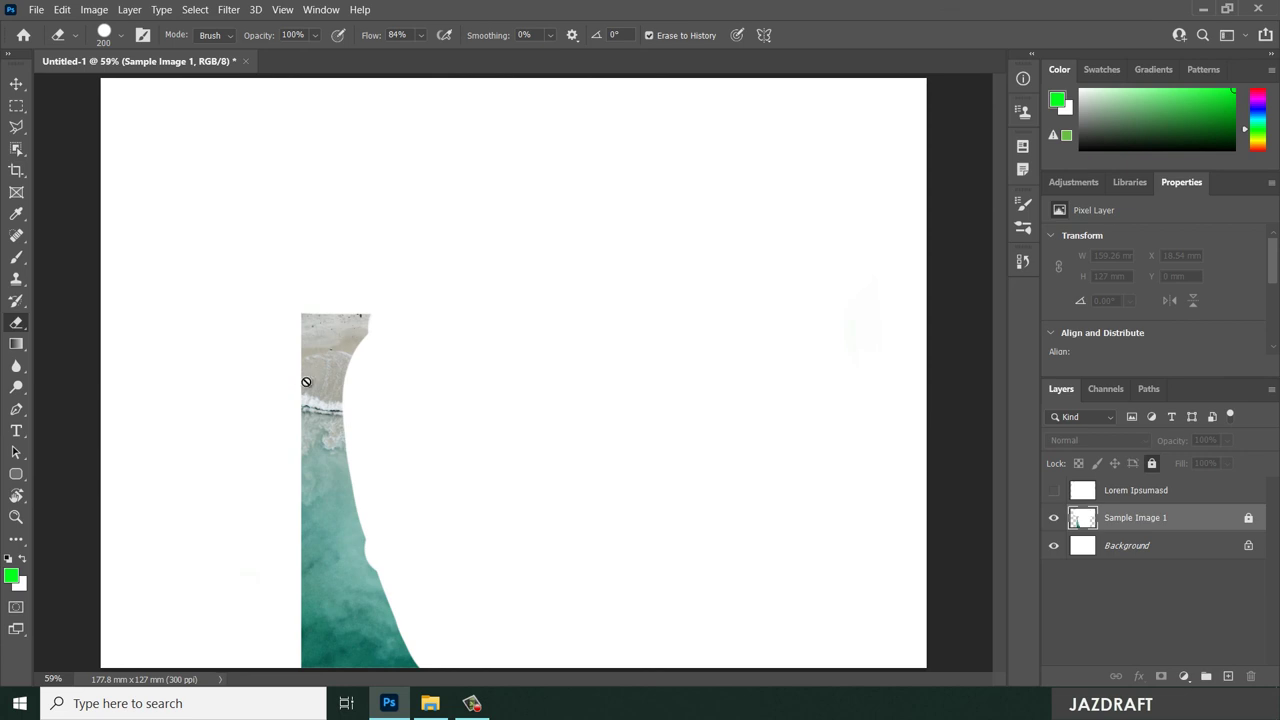
Confirm the locked layer can't be erased, then unlock it and erase the remaining beach strip.
{"action": "left_click", "coordinate": [327, 441]}
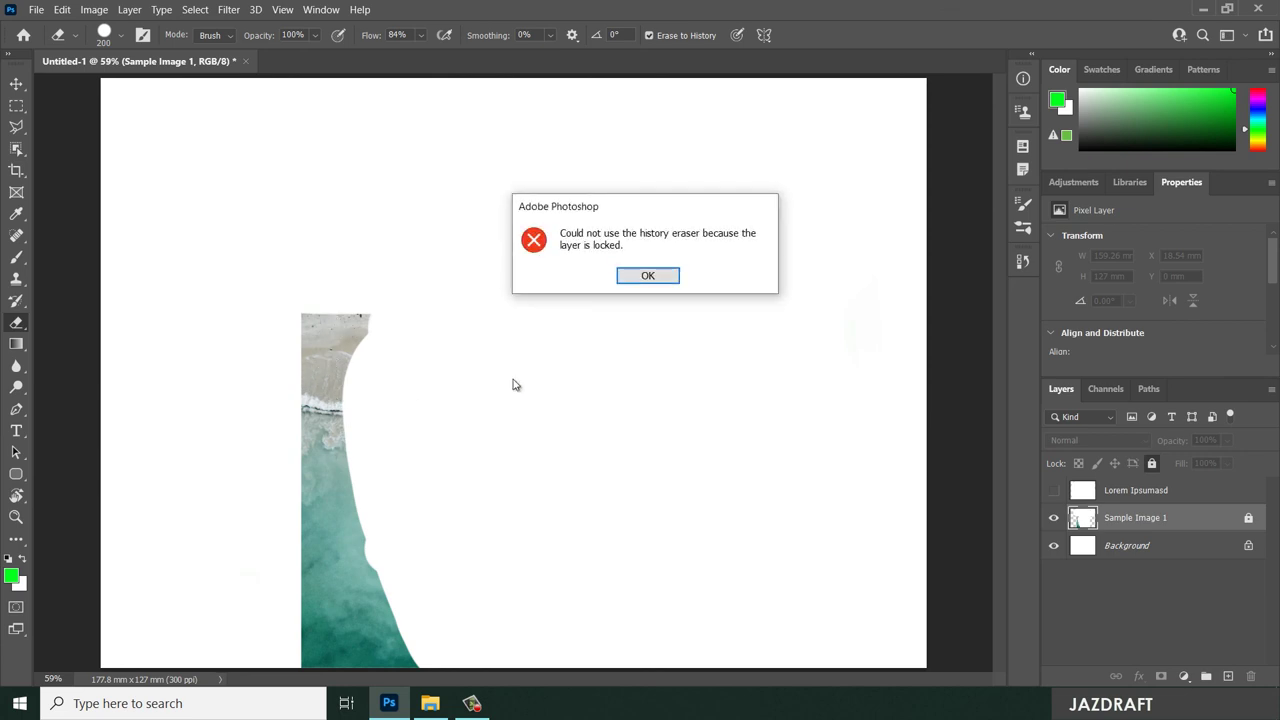
{"action": "left_click", "coordinate": [643, 281]}
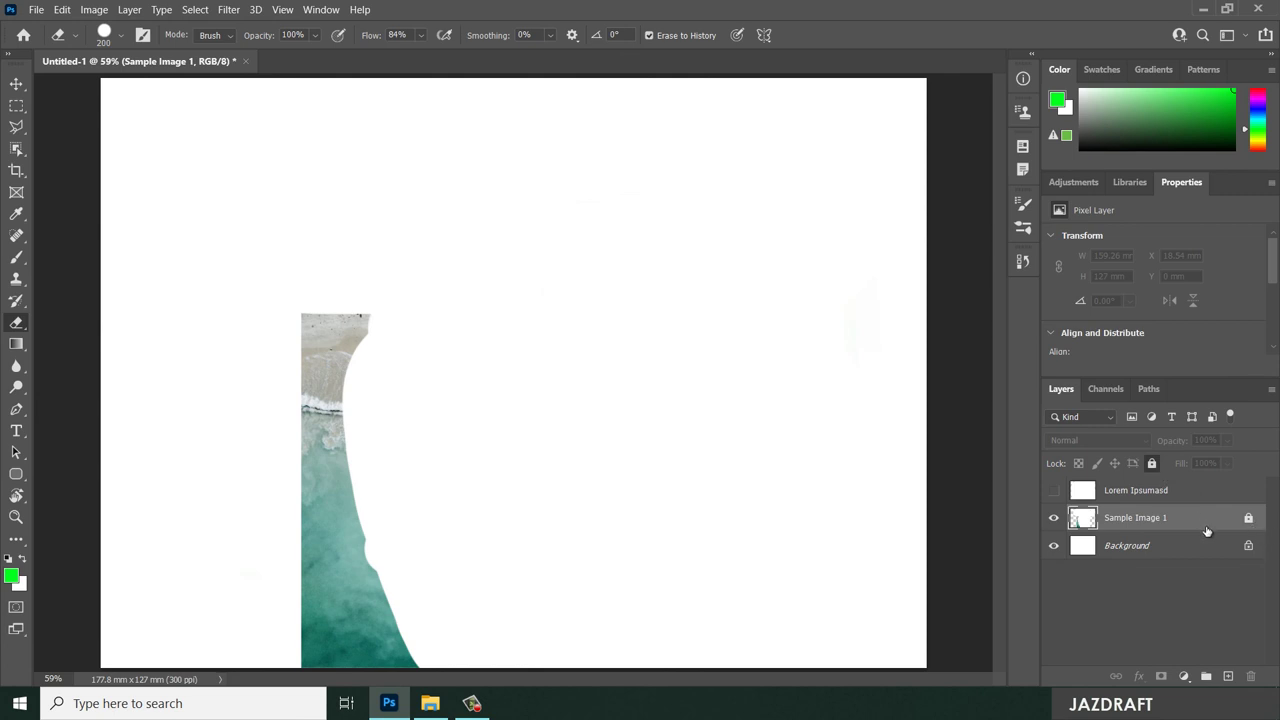
{"action": "left_click", "coordinate": [1152, 464]}
{"action": "mouse_move", "coordinate": [337, 320]}
{"action": "left_mouse_down"}
{"action": "mouse_move", "coordinate": [320, 463]}
{"action": "mouse_move", "coordinate": [374, 395]}
{"action": "mouse_move", "coordinate": [335, 528]}
{"action": "mouse_move", "coordinate": [348, 615]}
{"action": "mouse_move", "coordinate": [437, 647]}
{"action": "mouse_move", "coordinate": [408, 657]}
{"action": "mouse_move", "coordinate": [198, 629]}
{"action": "mouse_move", "coordinate": [354, 631]}
{"action": "left_mouse_up"}
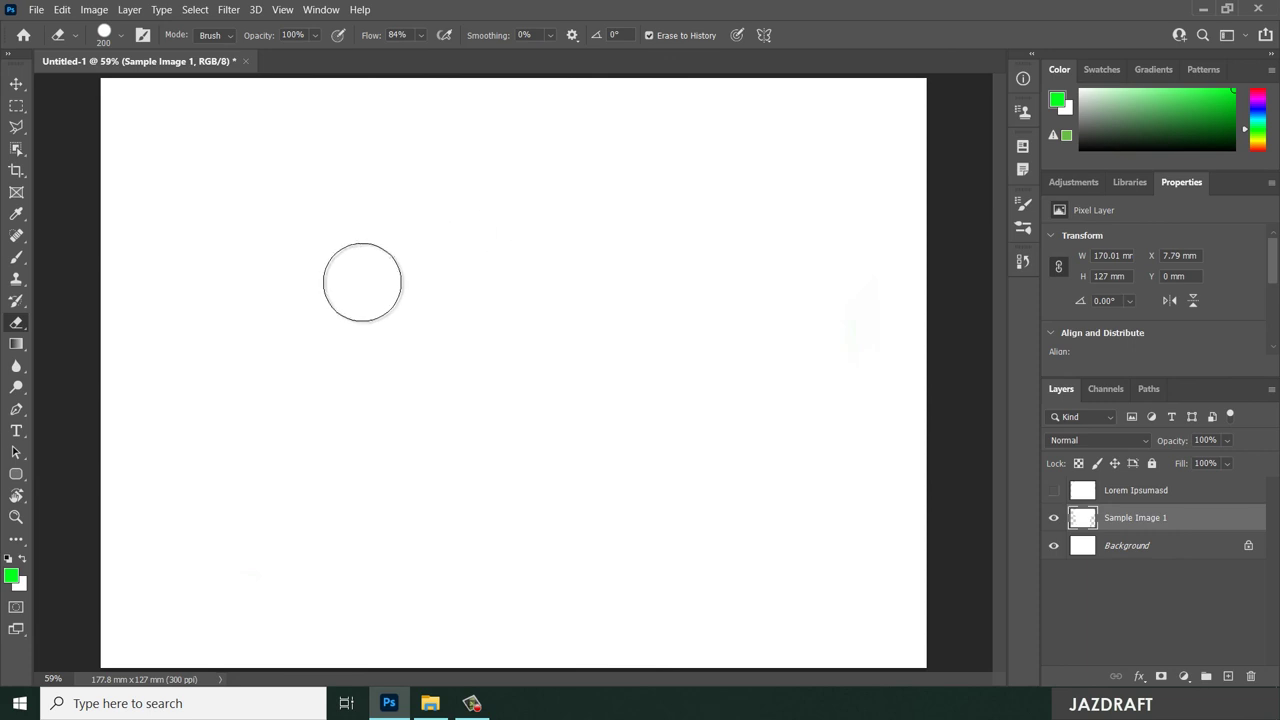